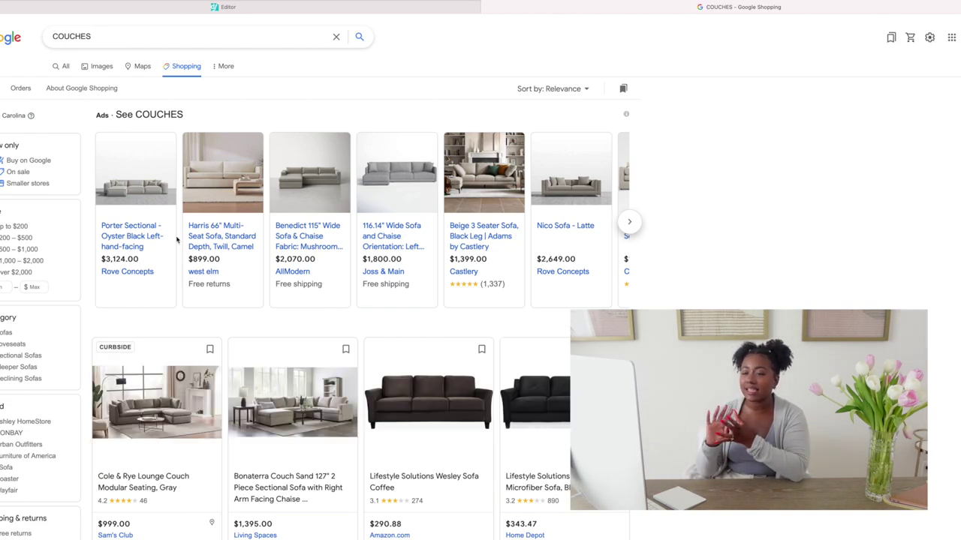
# - Browse the sponsored couches in the Google Shopping results
pyautogui.click(630, 224)
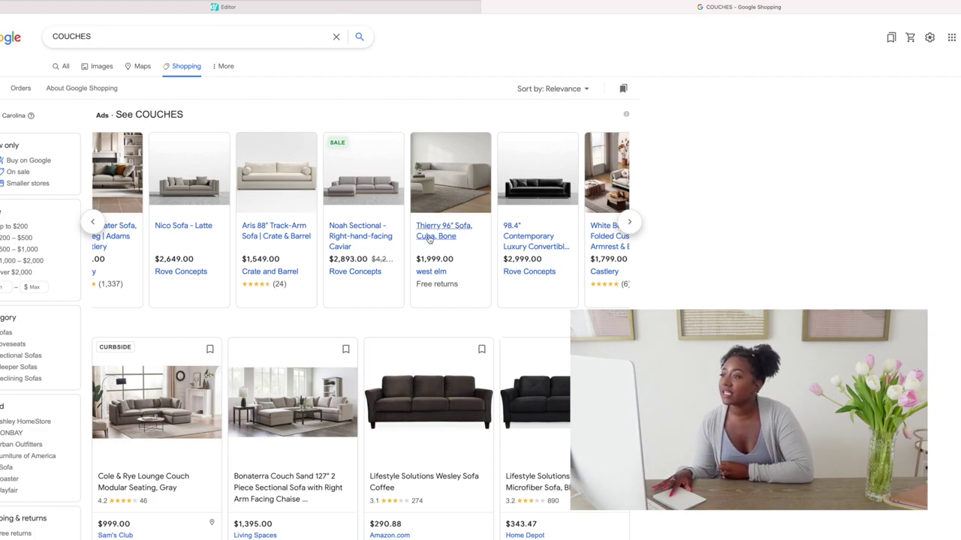
pyautogui.click(634, 223)
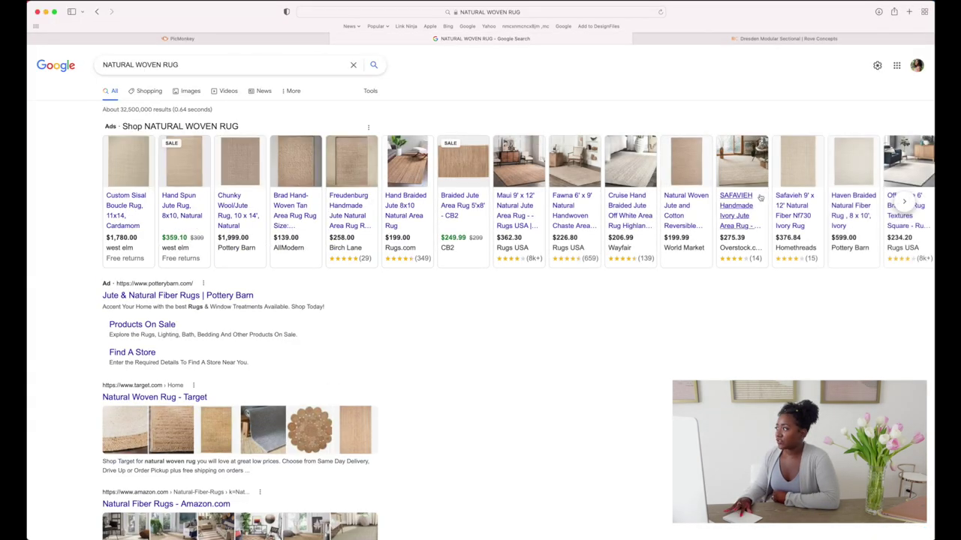
# - Browse the shopping results for natural woven rugs and view the product photos of Pottery Barn's Chunky Wool/Jute Rug
pyautogui.click(905, 202)
pyautogui.click(904, 201)
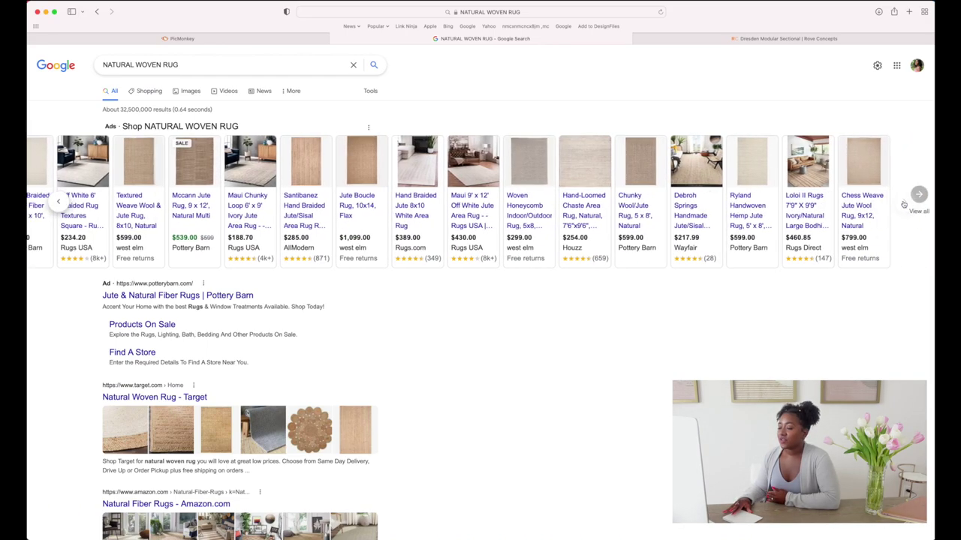
pyautogui.click(912, 195)
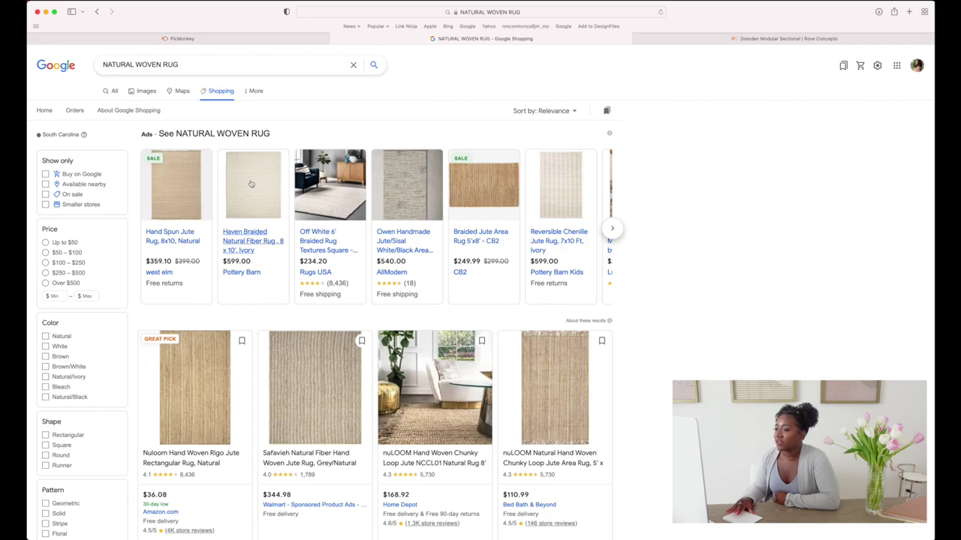
pyautogui.click(255, 182)
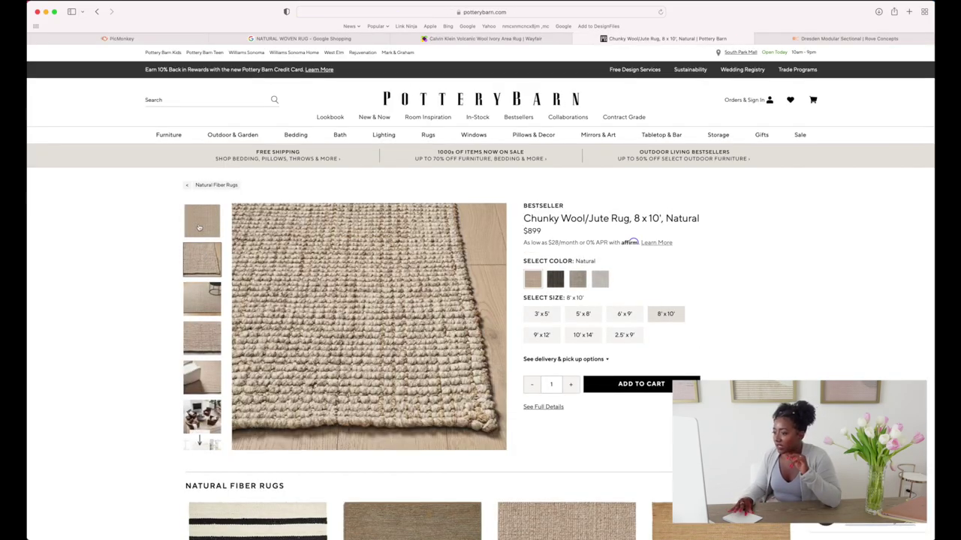
pyautogui.click(199, 227)
pyautogui.click(201, 416)
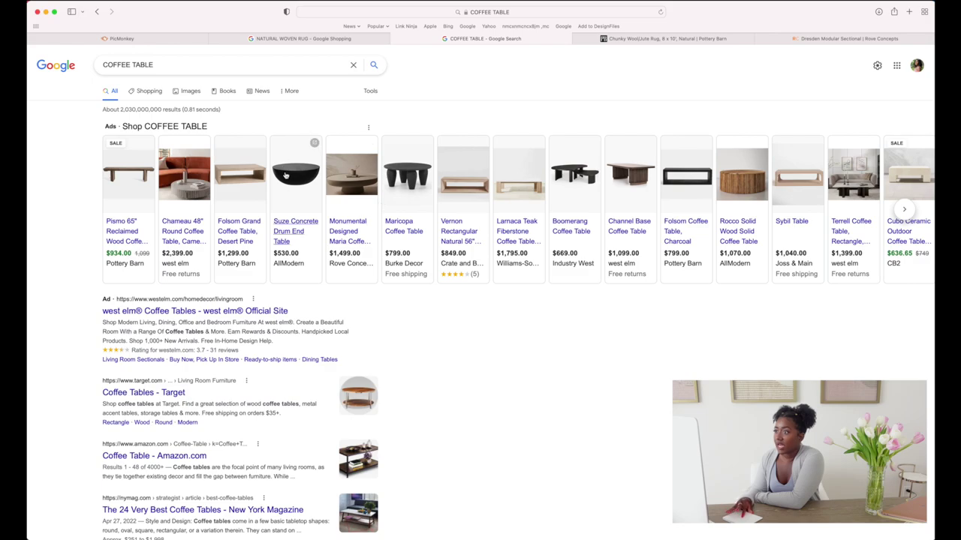
# - Browse the sponsored coffee tables and open the rectangular Terrell Coffee Table from west elm
pyautogui.moveTo(279, 187)
pyautogui.moveTo(174, 227)
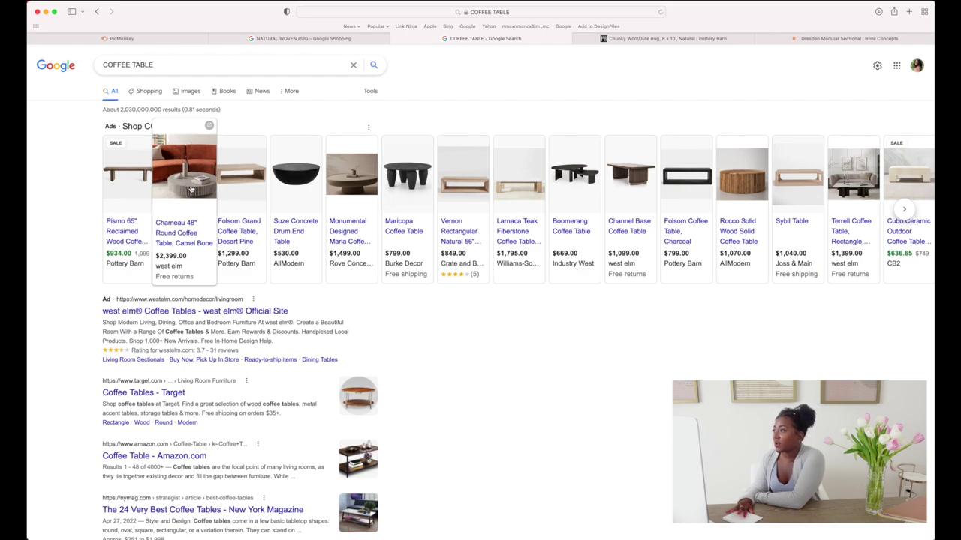
pyautogui.moveTo(631, 188)
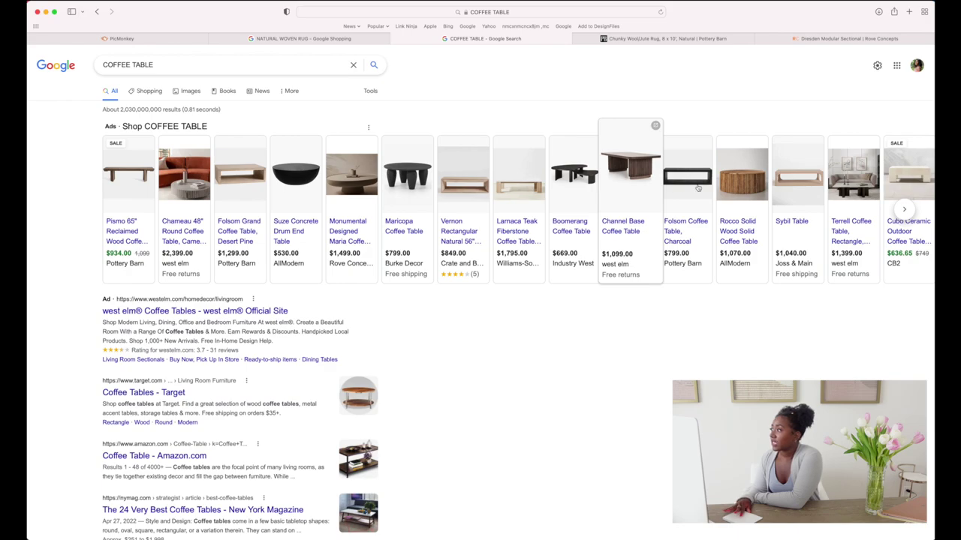
pyautogui.click(852, 215)
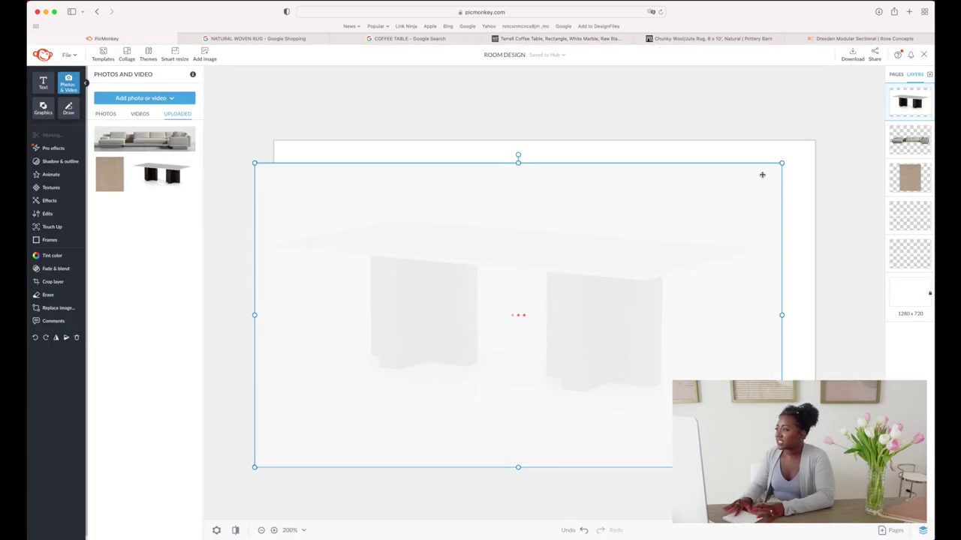
# - Scale down the white marble coffee table image and place it on the rug in front of the sofa
pyautogui.moveTo(781, 163); pyautogui.dragTo(493, 421)
pyautogui.moveTo(365, 405); pyautogui.dragTo(534, 319)
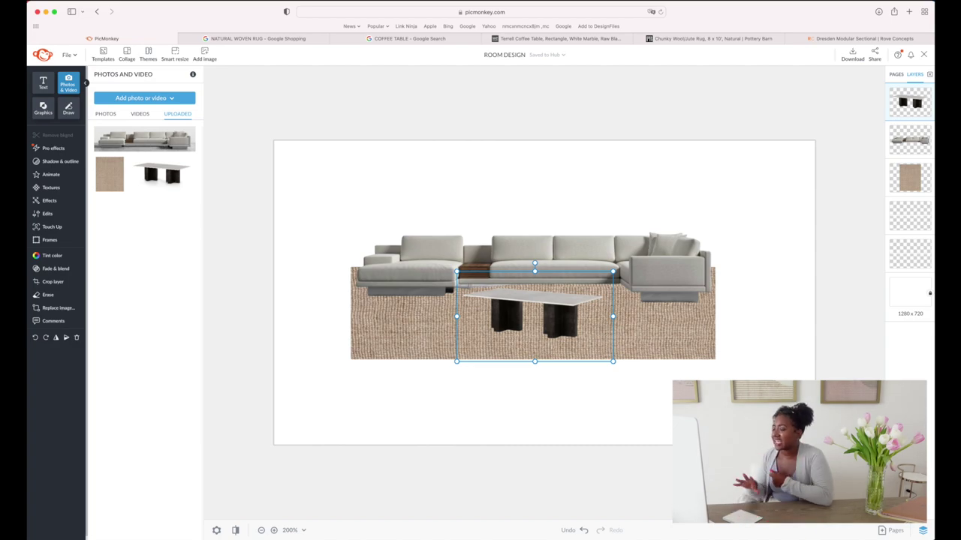
# - Open the Zepa Round Black Wood Coffee Table from the coffee table results and use it in place of the marble table on the rug
pyautogui.click(401, 39)
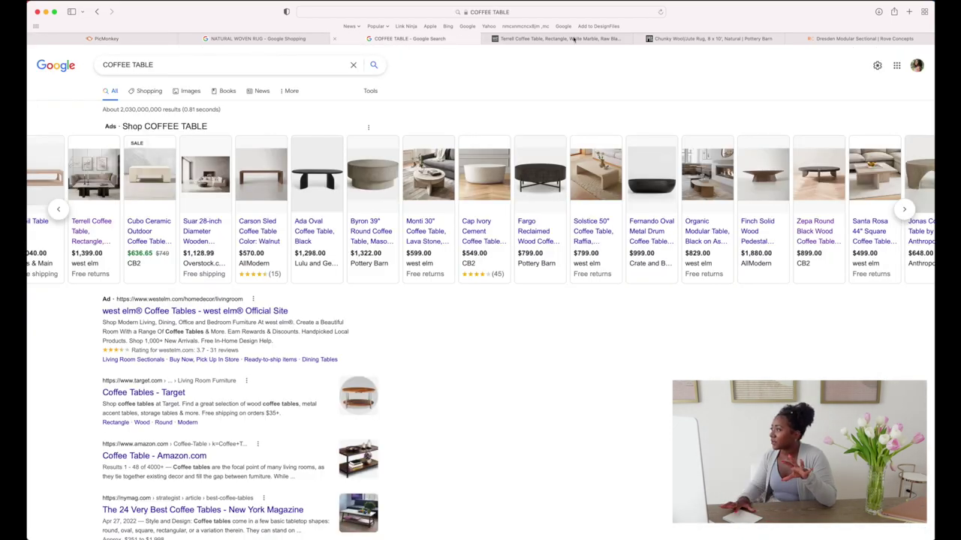
pyautogui.click(818, 228)
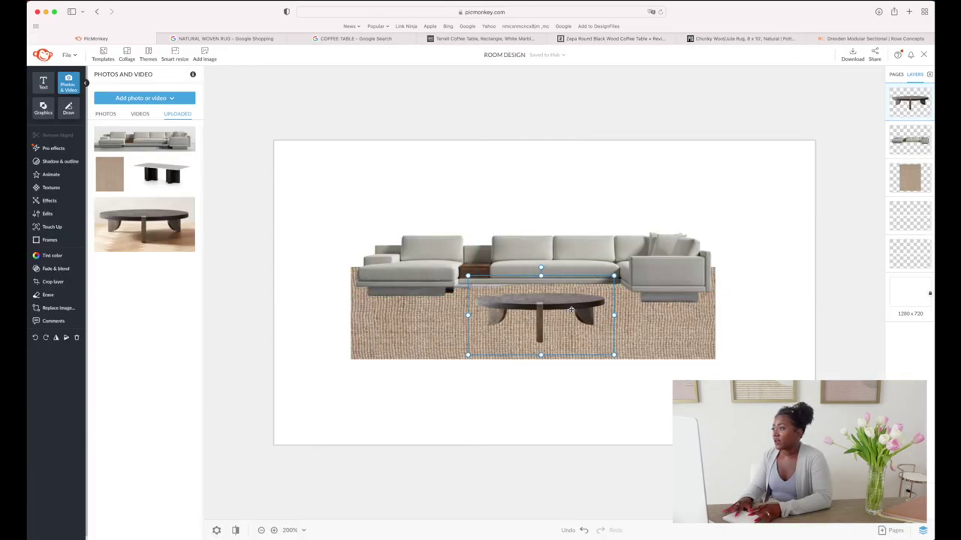
pyautogui.click(390, 357)
pyautogui.click(396, 401)
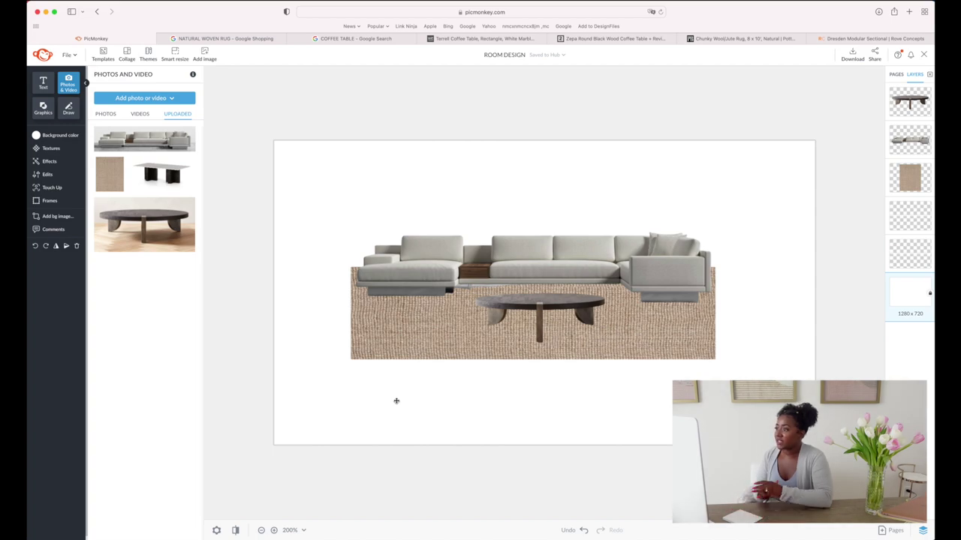
pyautogui.click(416, 347)
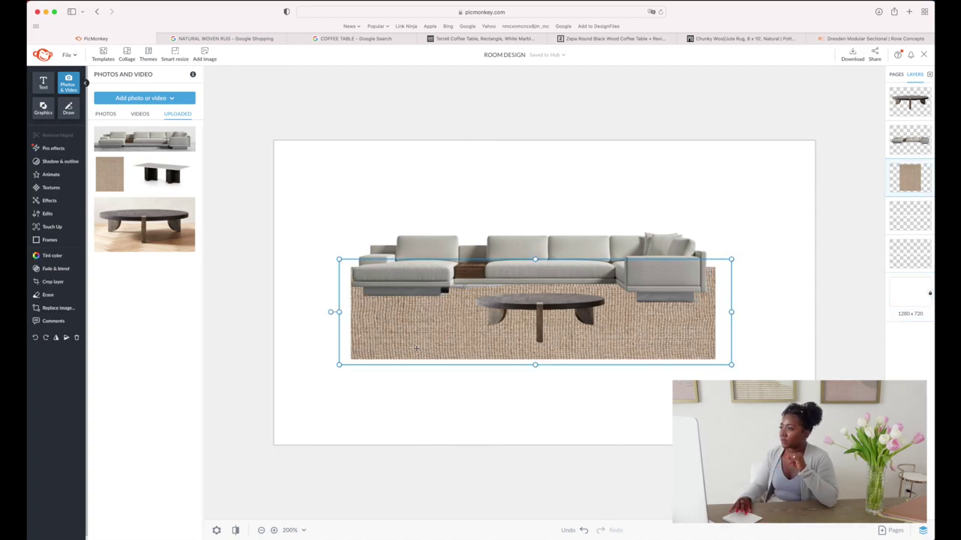
# - Search the web for FAUX TREES and open the plain-background photo of Pottery Barn's Faux Green Leaf Tree
pyautogui.click(453, 38)
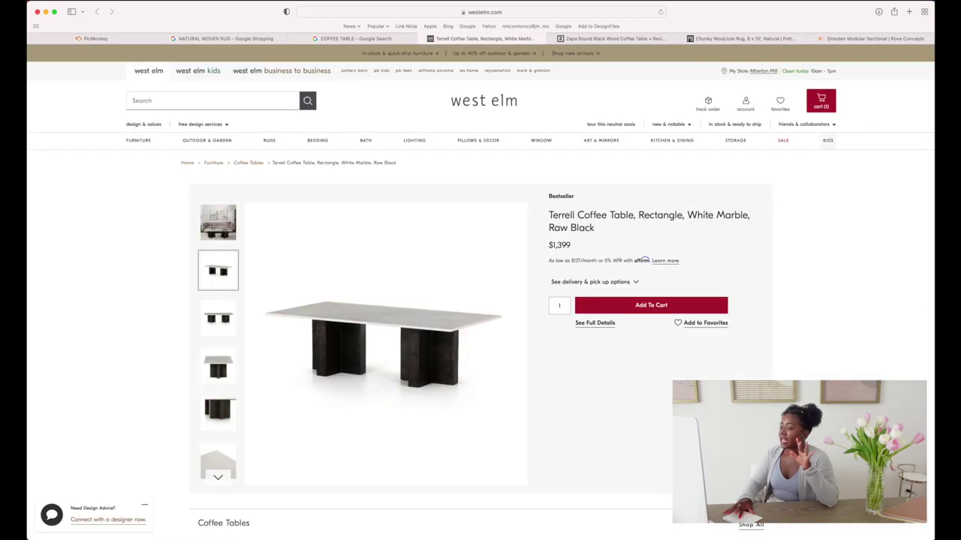
pyautogui.click(527, 12)
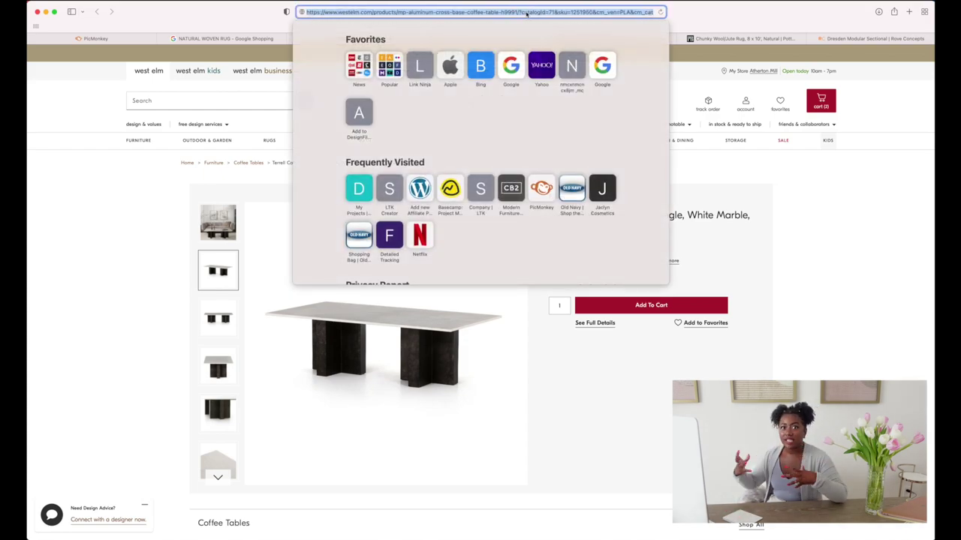
pyautogui.write('FAU')
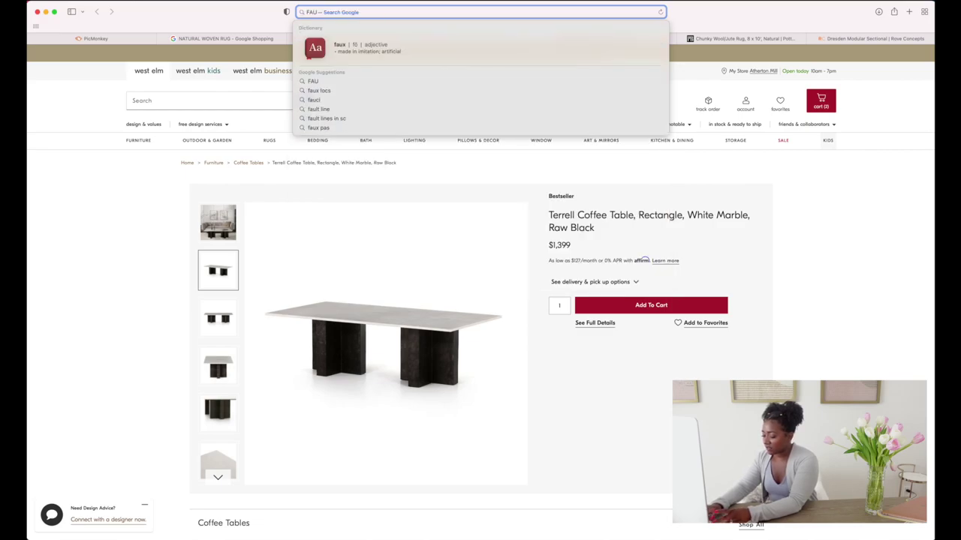
pyautogui.write('X')
pyautogui.press('Return')
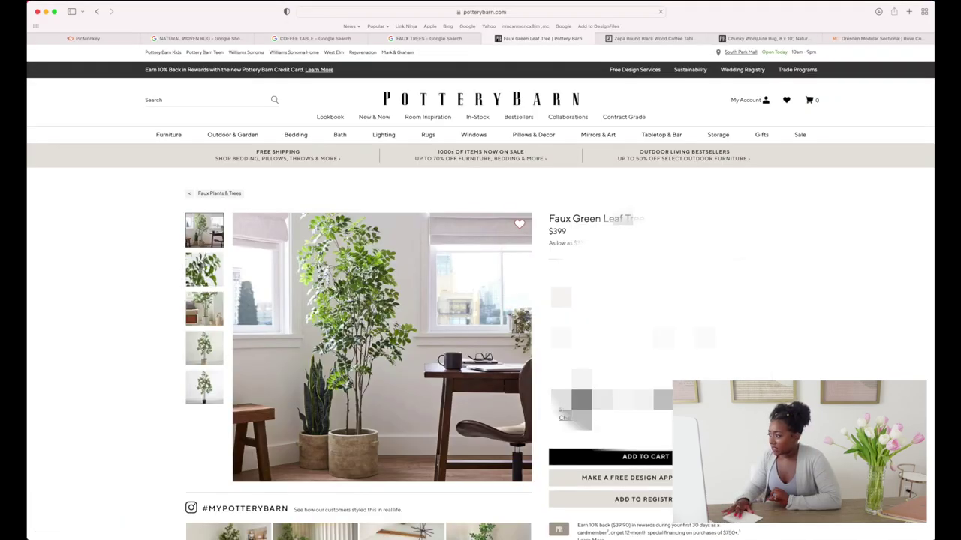
pyautogui.scroll(-1, 480, 292)
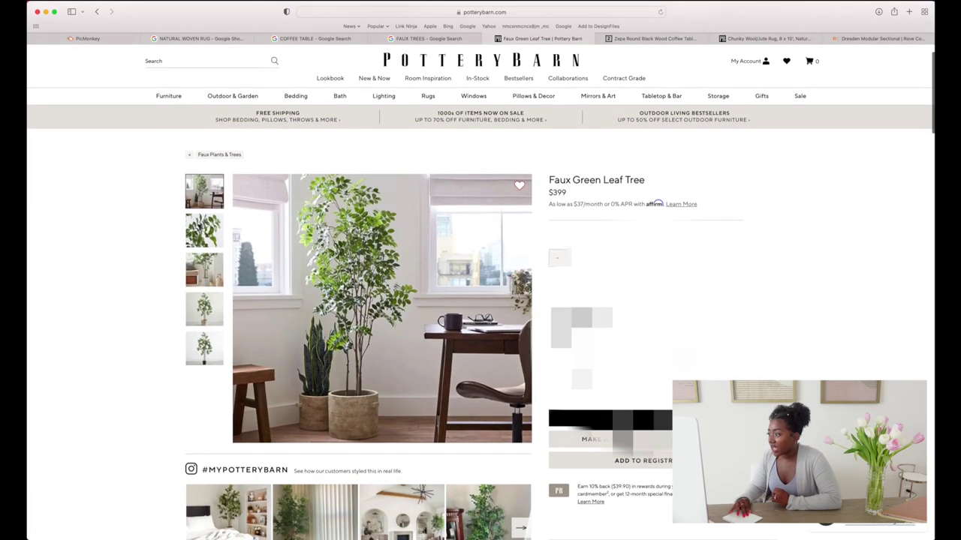
pyautogui.click(194, 319)
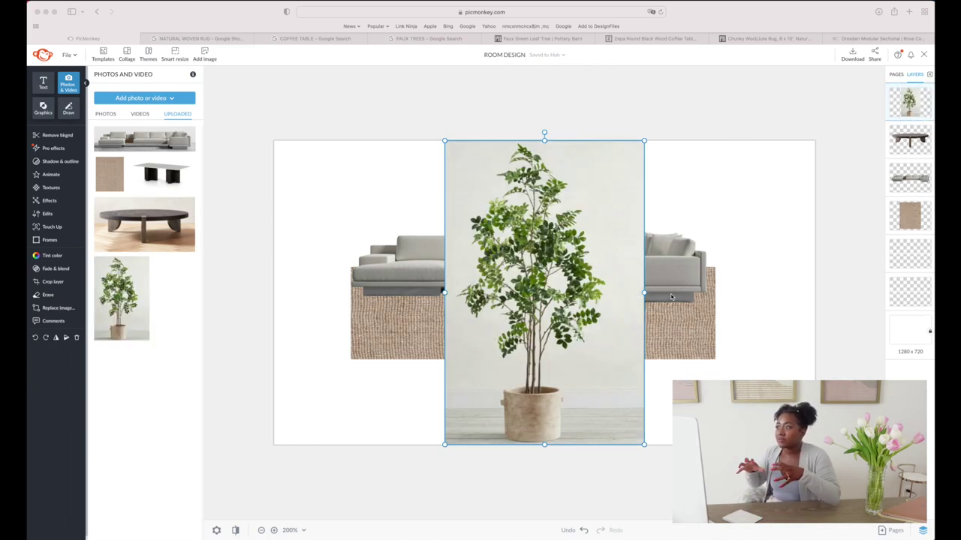
# - Cut the faux tree out of its background and place it, scaled down, behind the chaise end of the sofa
pyautogui.click(56, 136)
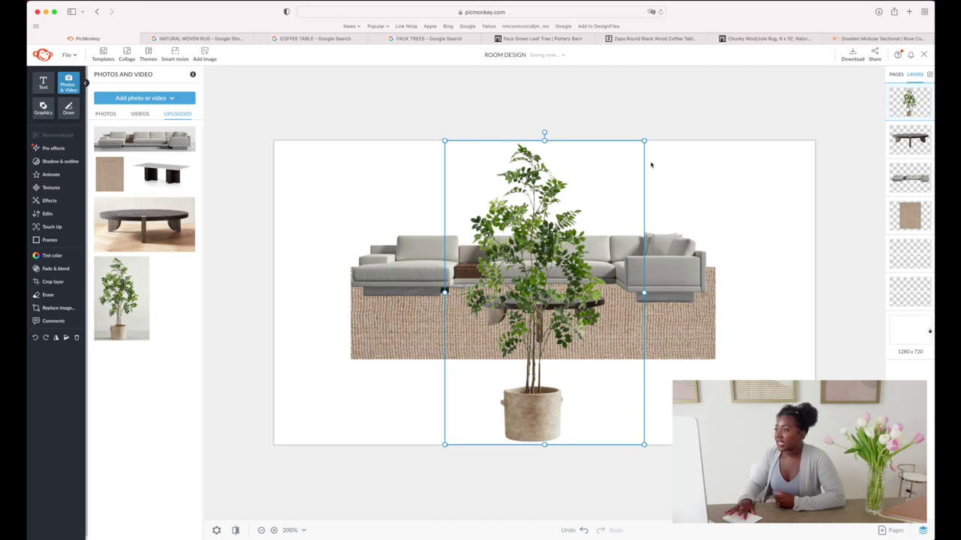
pyautogui.moveTo(644, 139); pyautogui.dragTo(552, 249)
pyautogui.moveTo(518, 324); pyautogui.dragTo(351, 205)
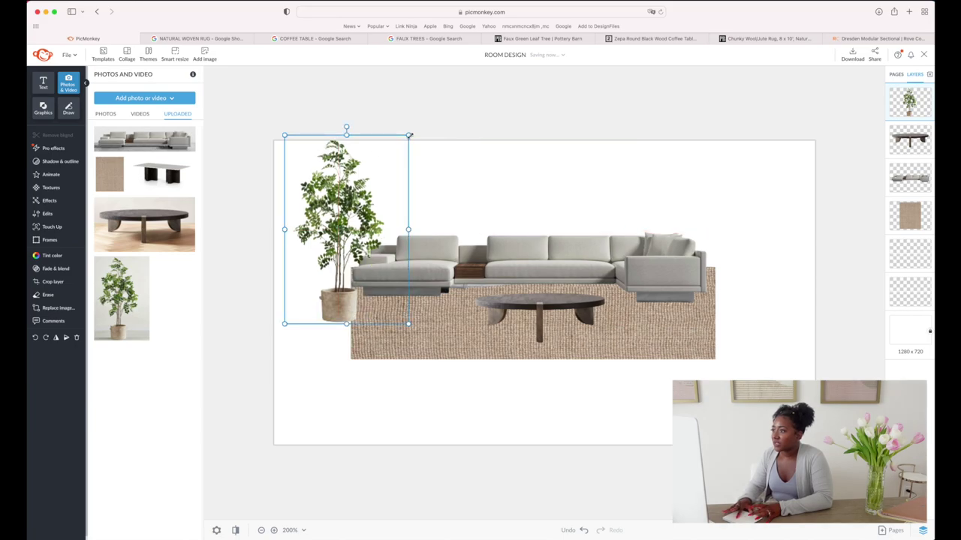
pyautogui.click(527, 497)
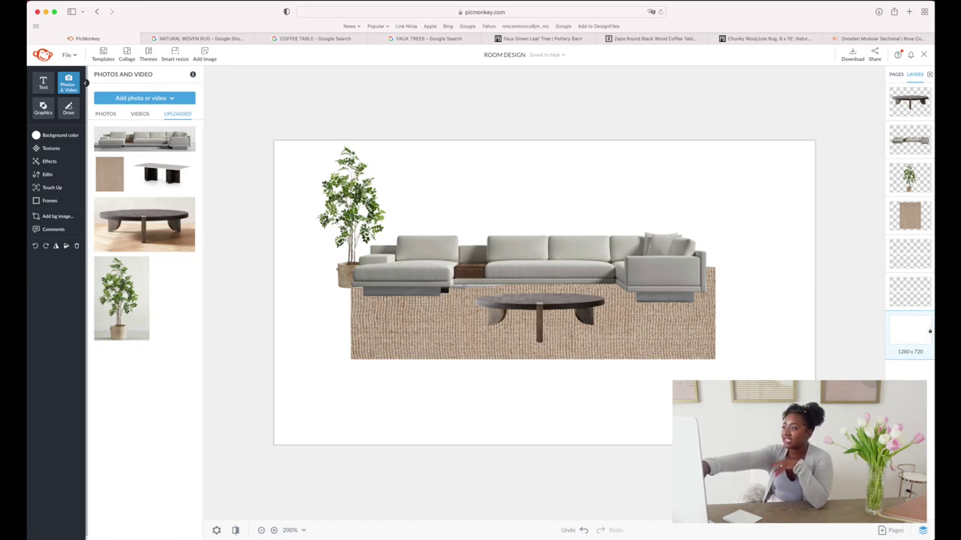
# - Search for ABSTRACT ART in a new browser tab and expand the row of shopping ads
pyautogui.press('super+t')
pyautogui.write('ABSTRACT ART')
pyautogui.press('Return')
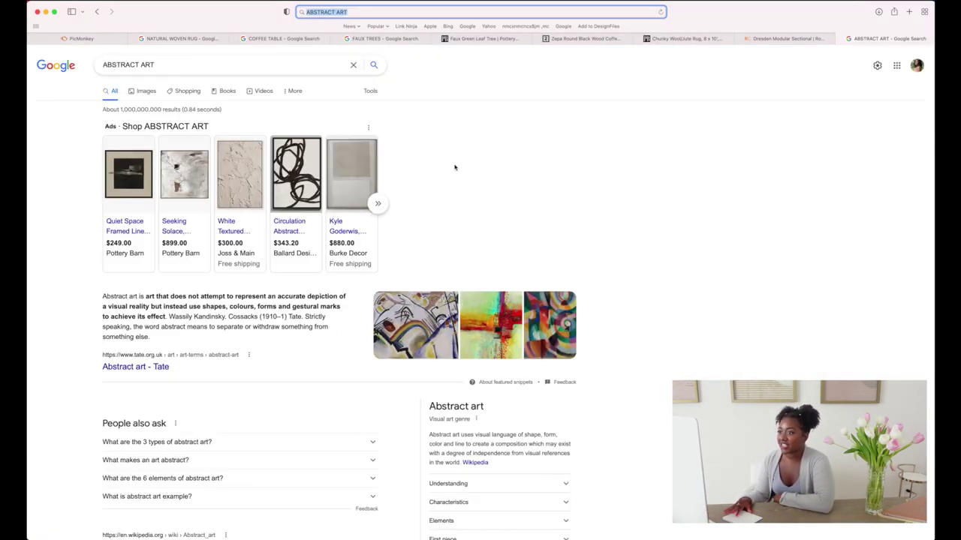
pyautogui.click(378, 204)
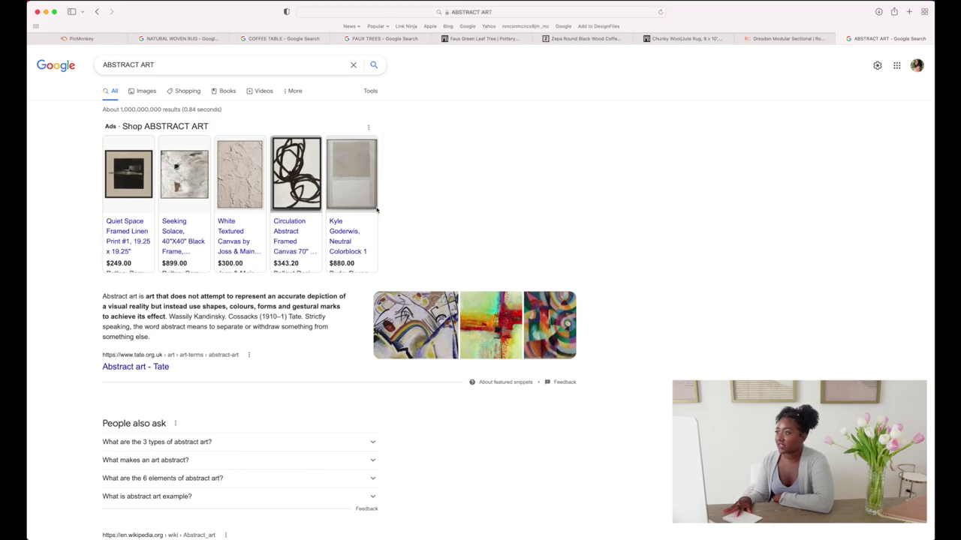
# - Open The Herd Print from Crate & Barrel among the sponsored art and view its product photos
pyautogui.moveTo(378, 213)
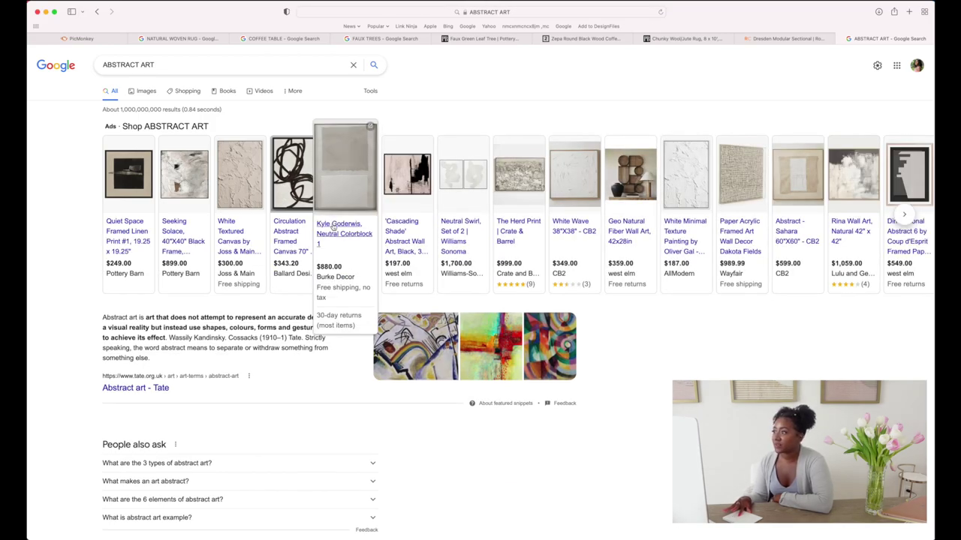
pyautogui.moveTo(510, 231)
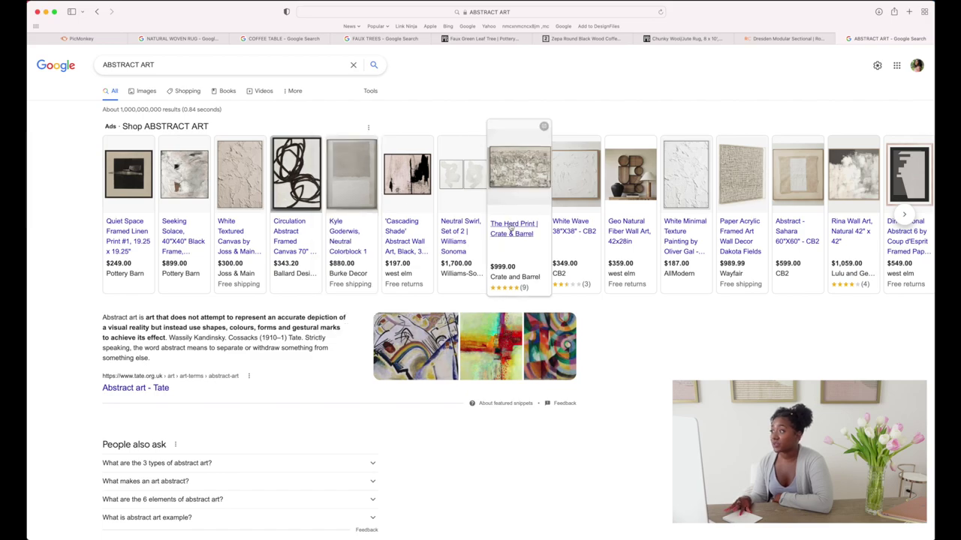
pyautogui.click(510, 230)
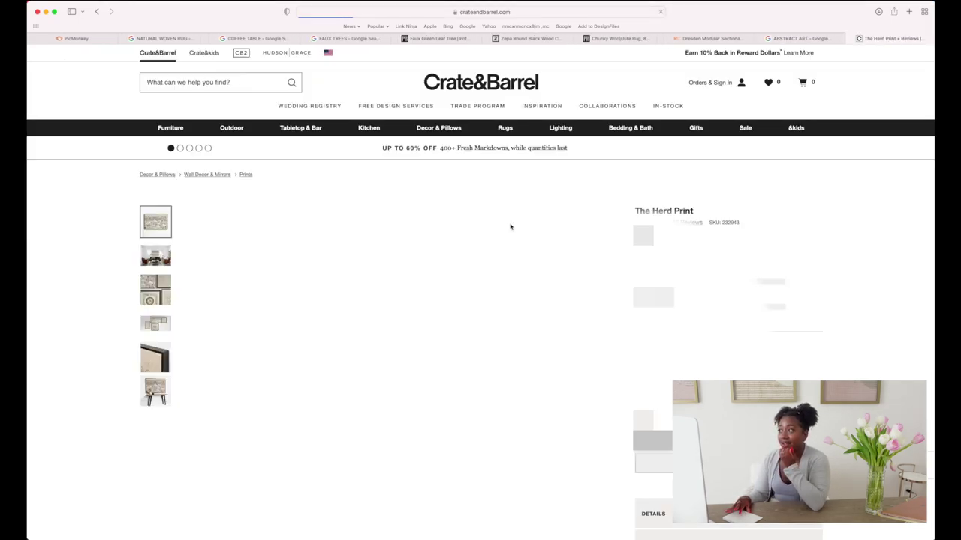
pyautogui.scroll(-2, 488, 255)
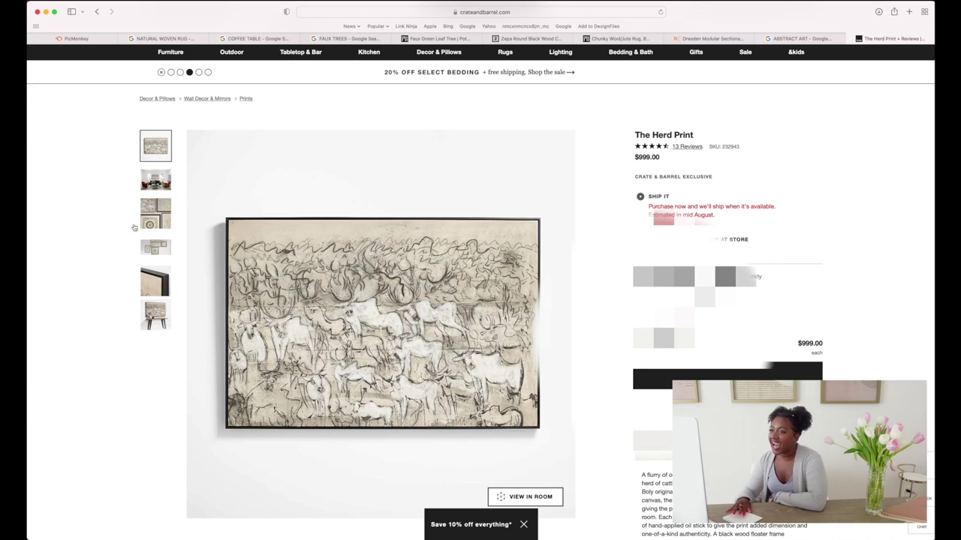
pyautogui.click(151, 188)
# - Switch to PicMonkey and add The Herd Print image to the room design with its background removed
pyautogui.click(81, 39)
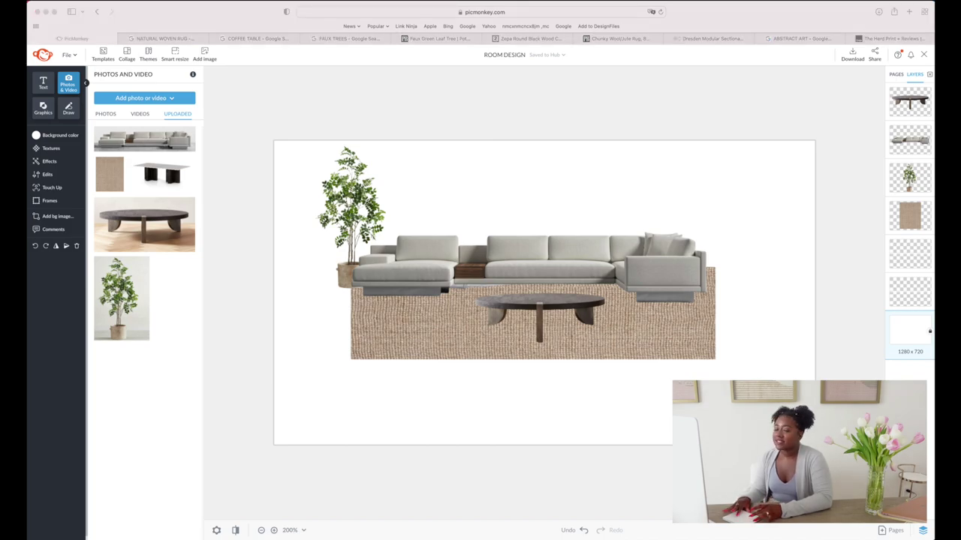
pyautogui.moveTo(930, 351)
pyautogui.mouseDown()
pyautogui.moveTo(805, 345)
pyautogui.moveTo(669, 301)
pyautogui.mouseUp()
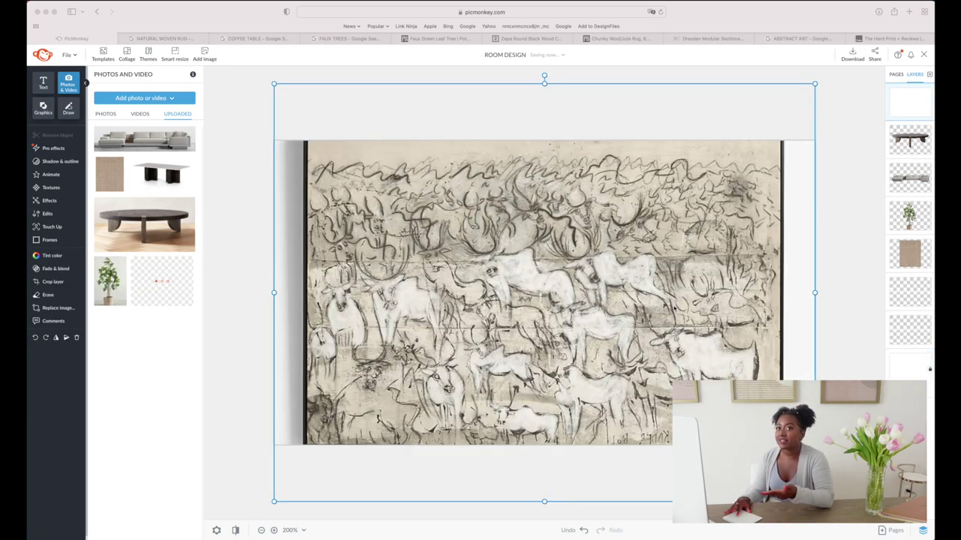
pyautogui.click(574, 171)
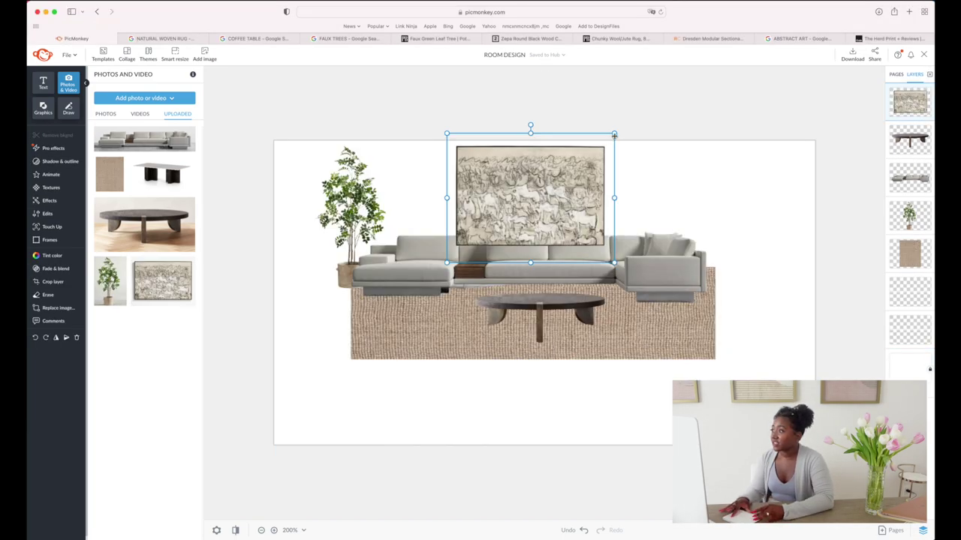
# - Scale down the Herd Print artwork and centre it above the sofa
pyautogui.moveTo(615, 133); pyautogui.dragTo(537, 192)
pyautogui.moveTo(480, 228); pyautogui.dragTo(454, 243)
pyautogui.moveTo(496, 214); pyautogui.dragTo(514, 212)
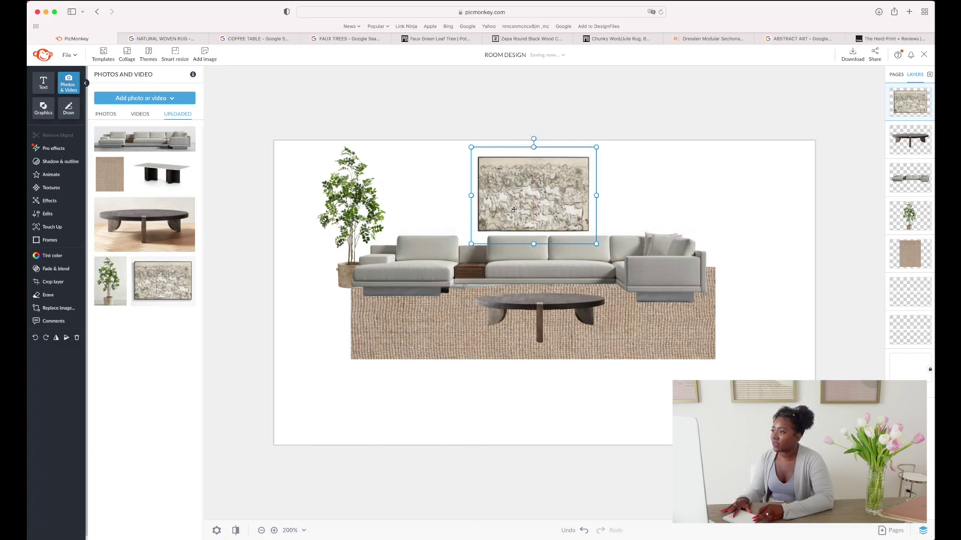
pyautogui.click(517, 492)
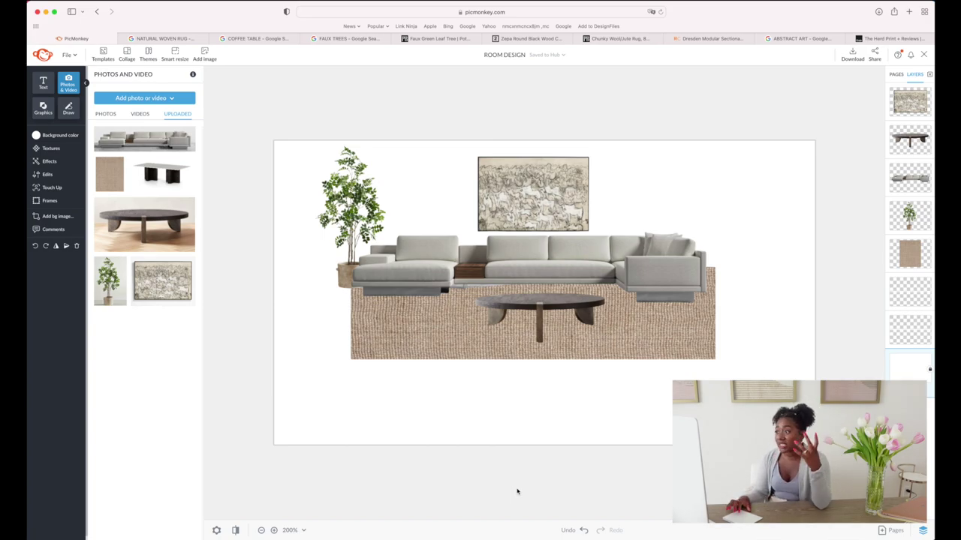
# - Switch to the ABSTRACT ART search tab and run a new search for FUN NEUTRAL ACCENT CHAIR
pyautogui.click(799, 38)
pyautogui.press('super+l')
pyautogui.write('FUN NEUTRAL A')
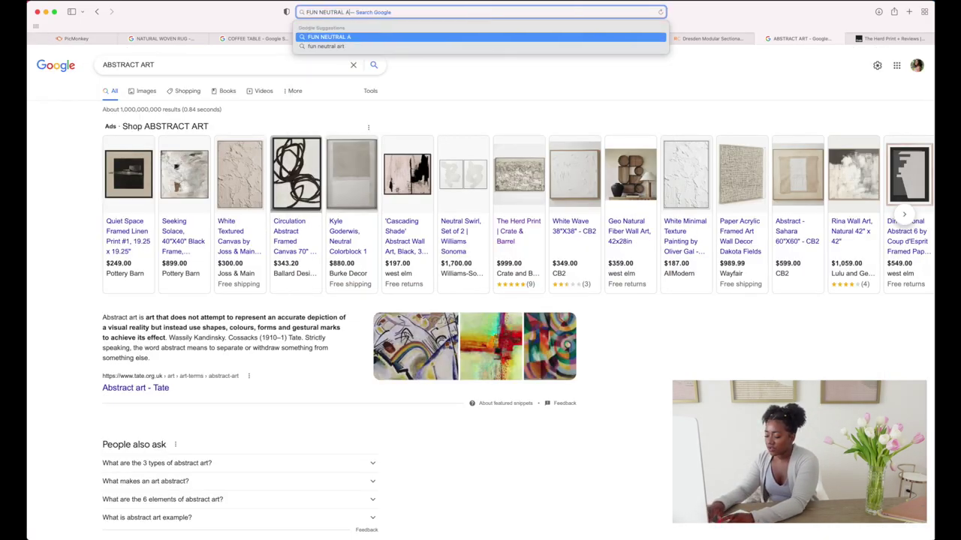
pyautogui.write('CCENT CHAIR')
pyautogui.press('Return')
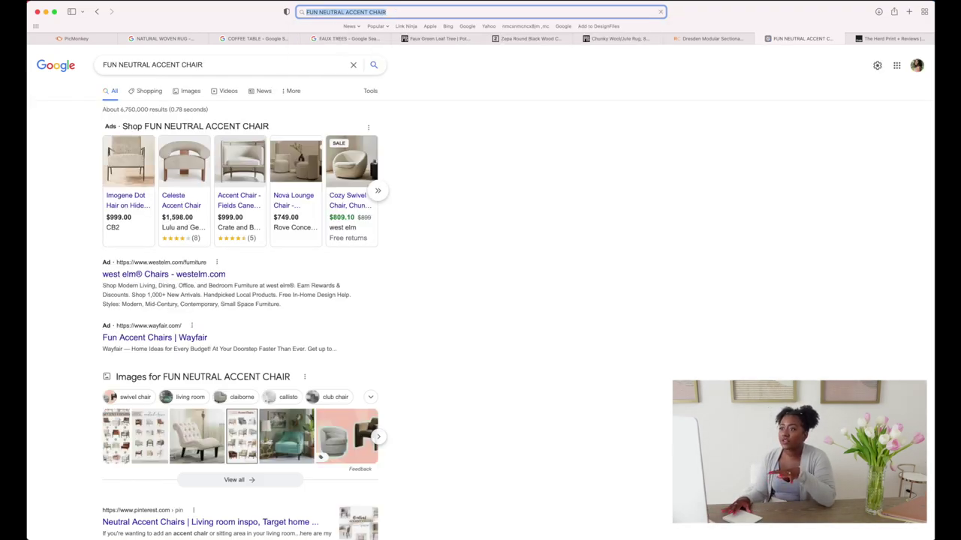
# - Open the Imogene Dot Hair on Hide Lounge Chair and the Floria Velvet Chair from the sponsored results, showing the Floria chair's front-view photo
pyautogui.keyDown('super'); pyautogui.click(127, 161); pyautogui.keyUp('super')
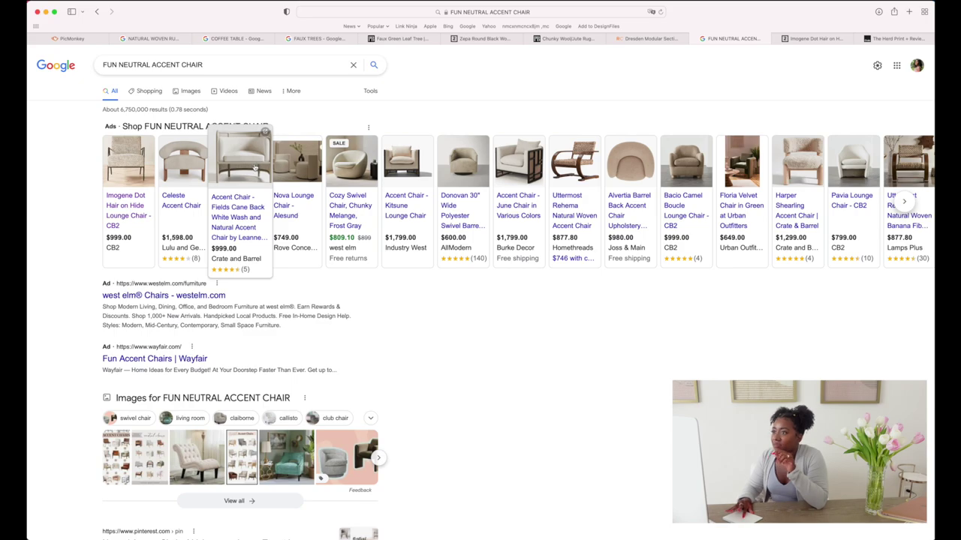
pyautogui.click(741, 210)
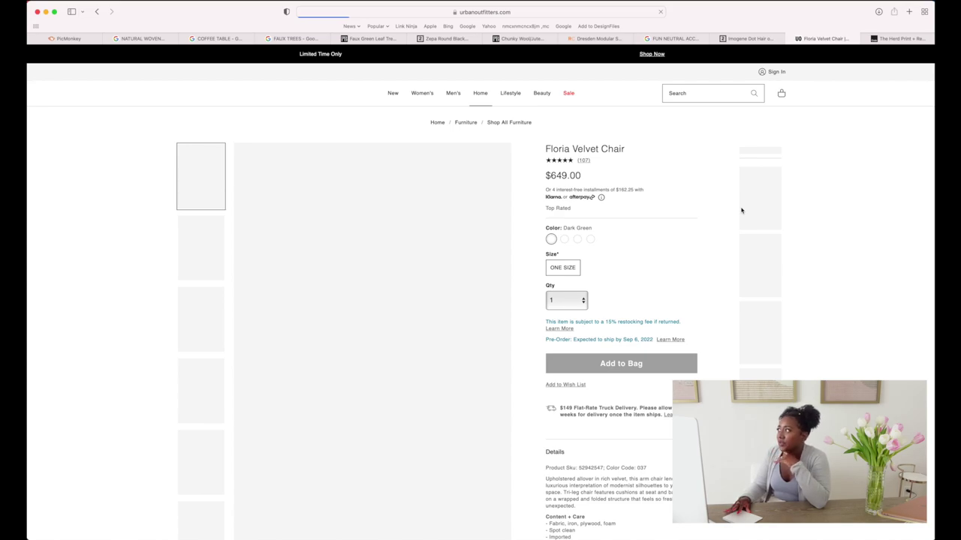
pyautogui.click(203, 259)
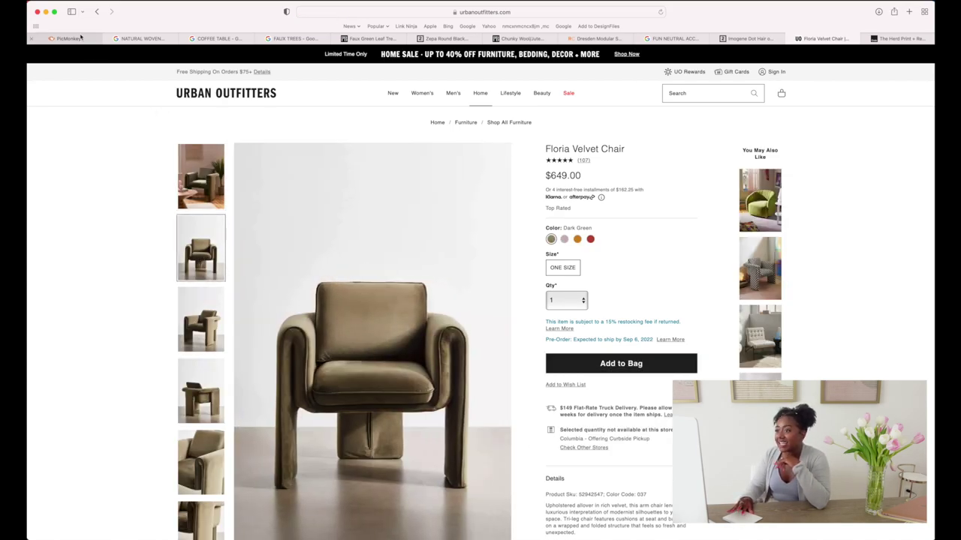
# - Bring the Floria Velvet Chair's angled product image from Urban Outfitters into the PicMonkey room design with its background removed
pyautogui.click(71, 39)
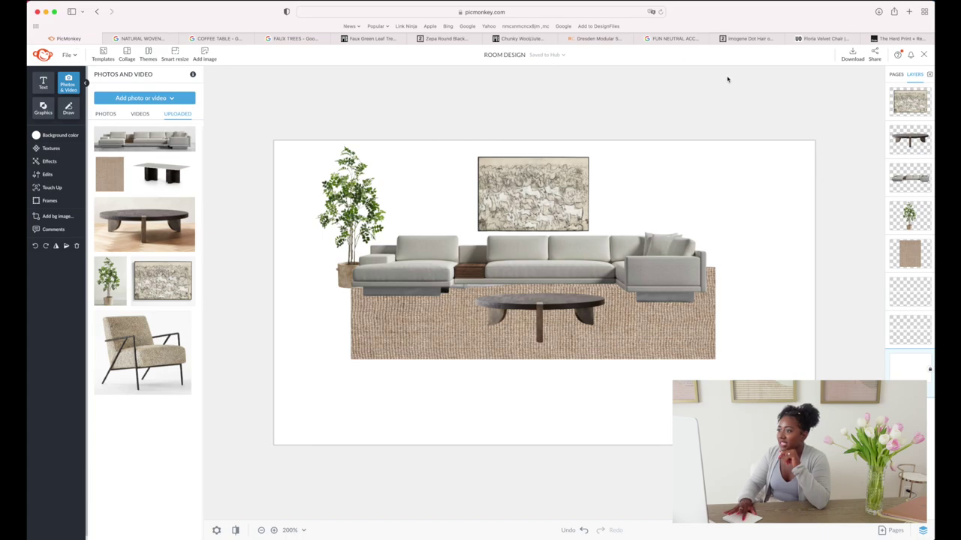
pyautogui.click(823, 39)
pyautogui.click(71, 39)
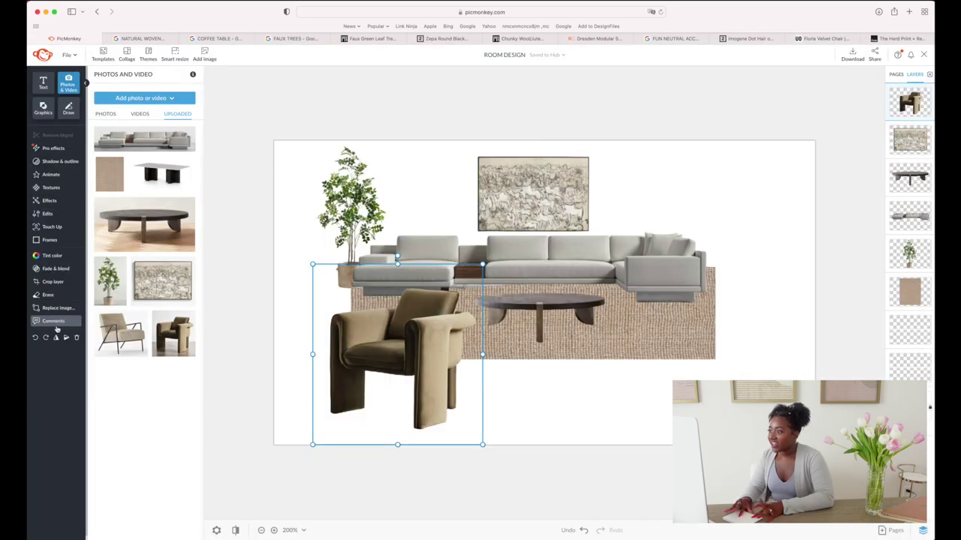
# - Mirror the green velvet chair horizontally, scale it down and place it at the rug's front-left corner facing the coffee table
pyautogui.click(56, 337)
pyautogui.click(375, 372)
pyautogui.moveTo(388, 367); pyautogui.dragTo(394, 341)
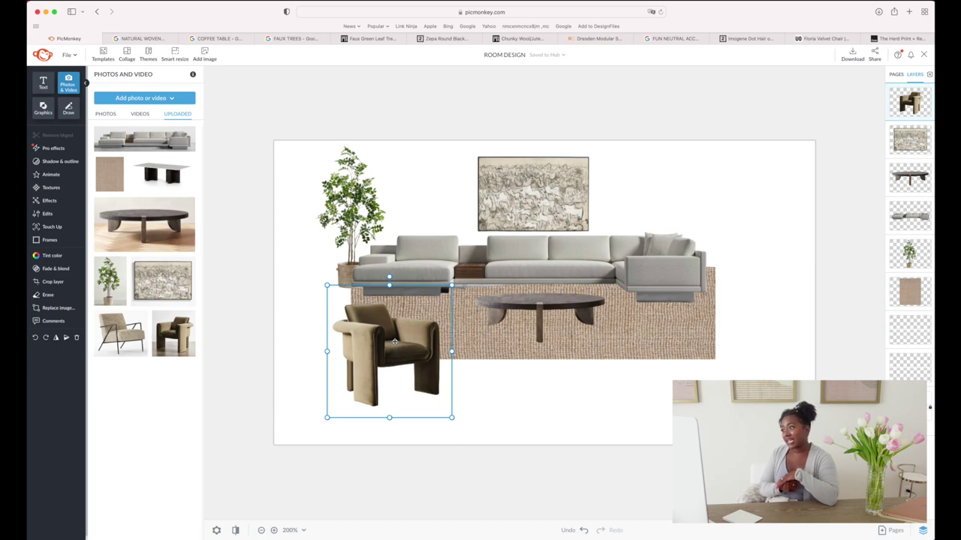
# - Return to the NATURAL WOVEN RUG shopping results and open the Lumini Rug, 5x8, Alabaster from west elm as a replacement rug
pyautogui.click(539, 322)
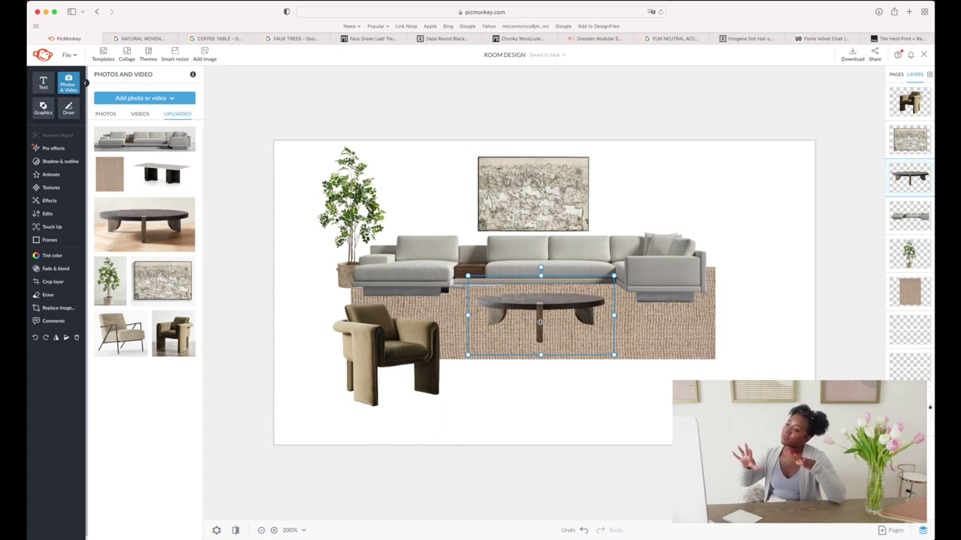
pyautogui.click(673, 314)
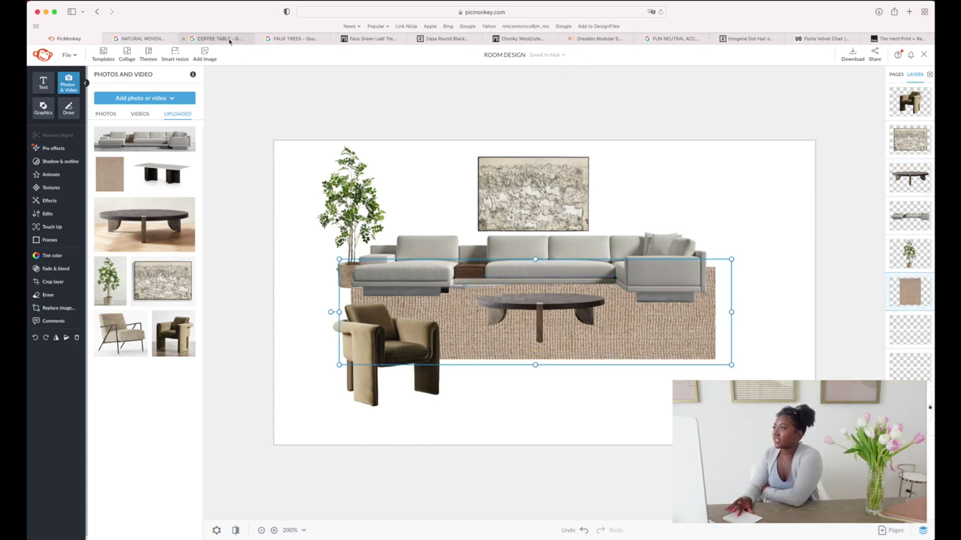
pyautogui.click(136, 38)
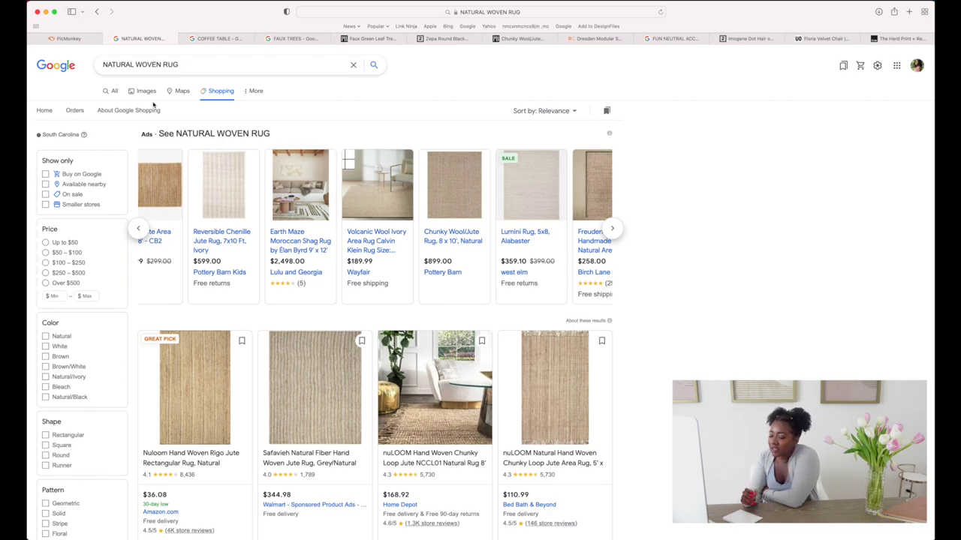
pyautogui.click(523, 235)
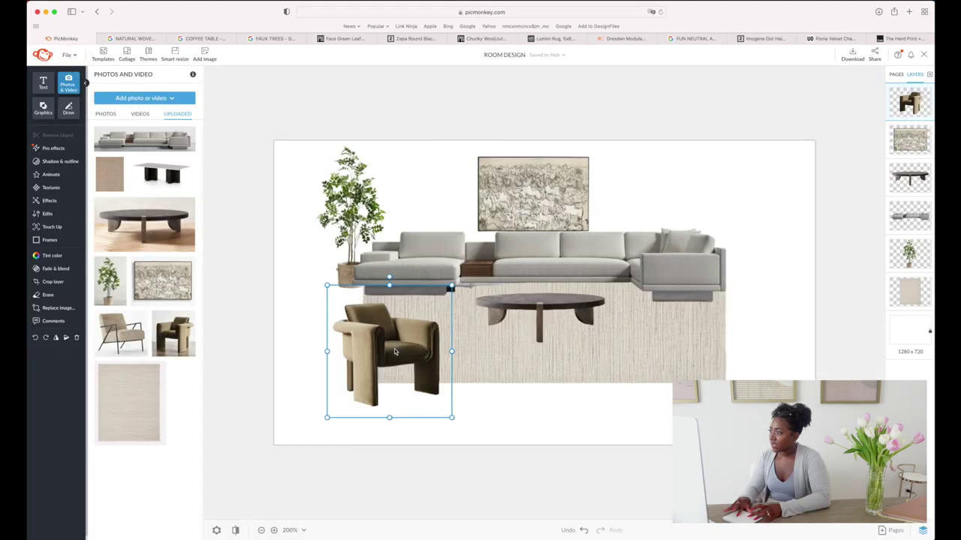
pyautogui.rightClick(391, 350)
pyautogui.click(293, 354)
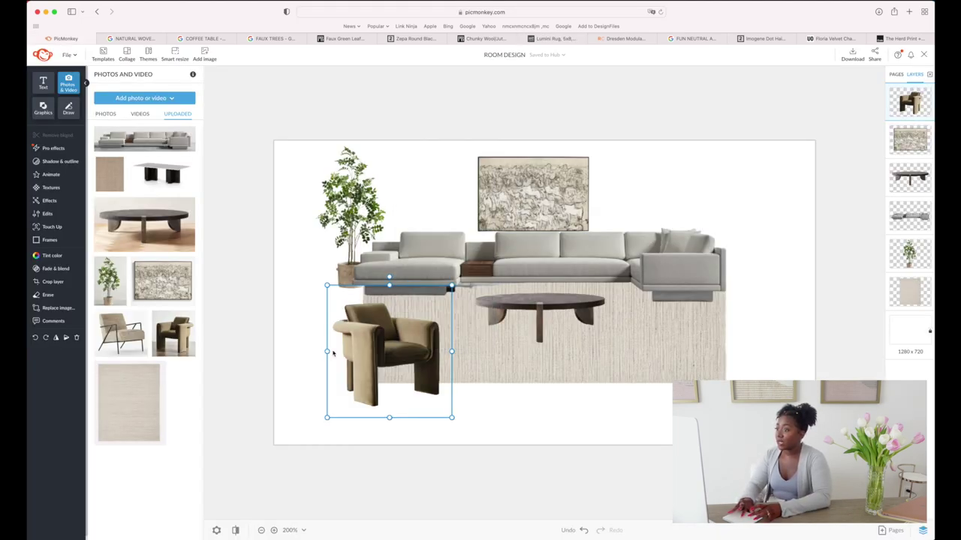
pyautogui.click(287, 360)
pyautogui.click(330, 360)
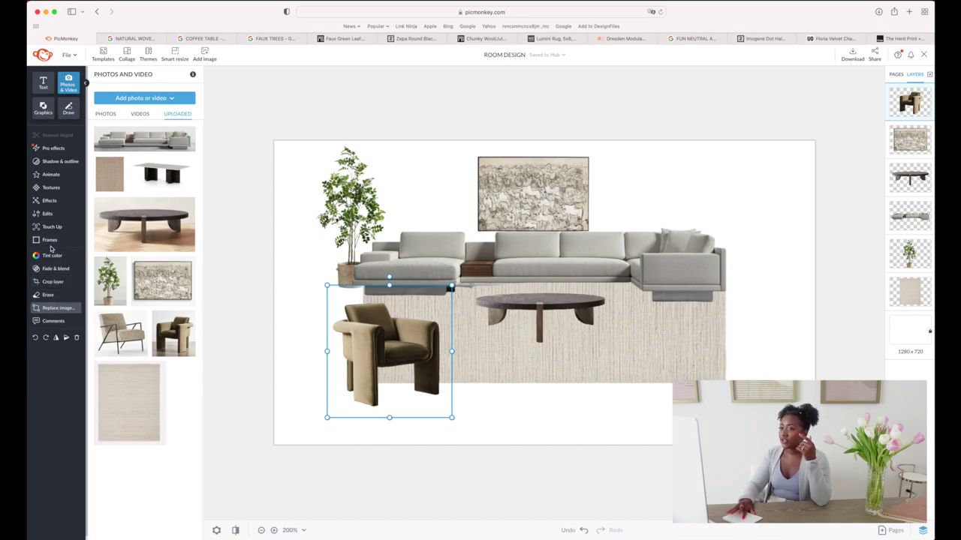
# - Duplicate the green velvet chair layer, mirror the copy horizontally and place it opposite the first chair across the rug
pyautogui.rightClick(365, 361)
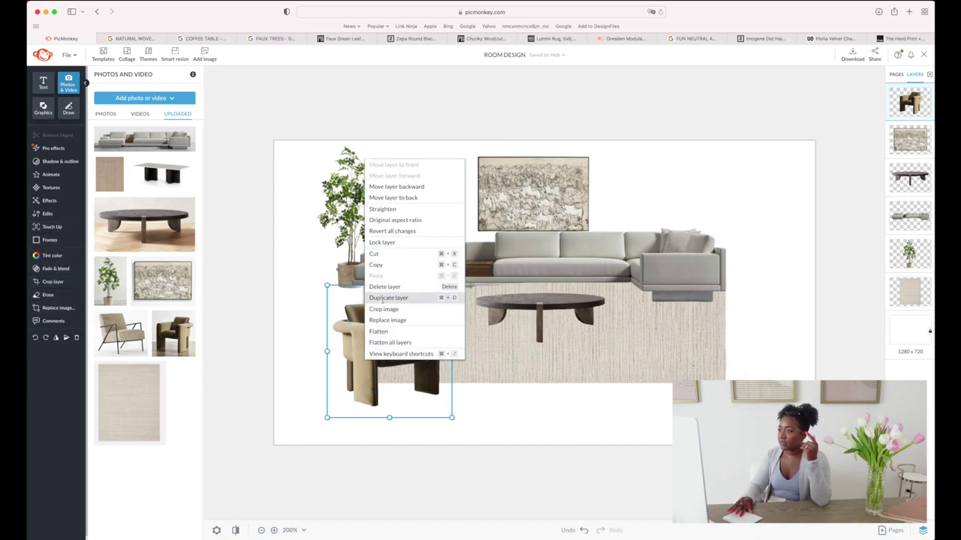
pyautogui.click(397, 301)
pyautogui.click(172, 334)
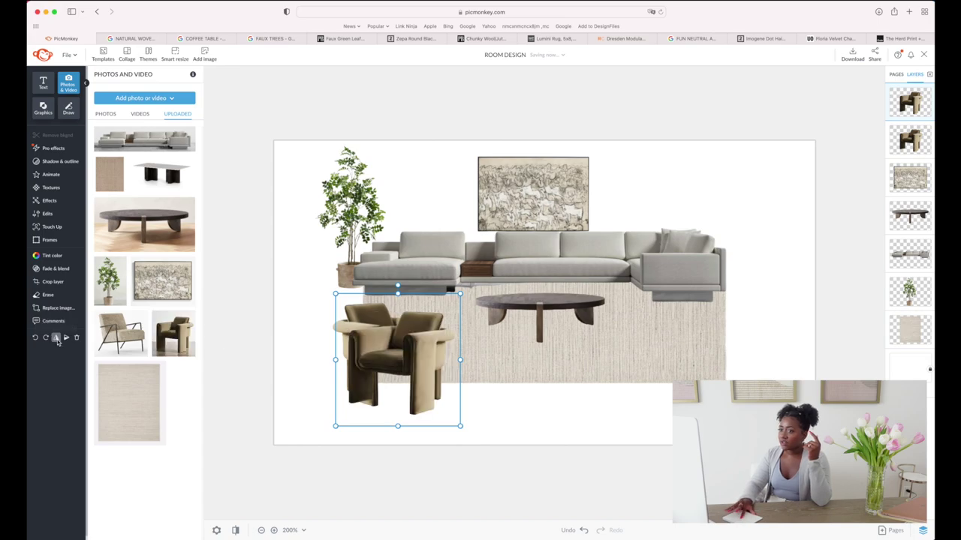
pyautogui.moveTo(394, 362); pyautogui.dragTo(665, 355)
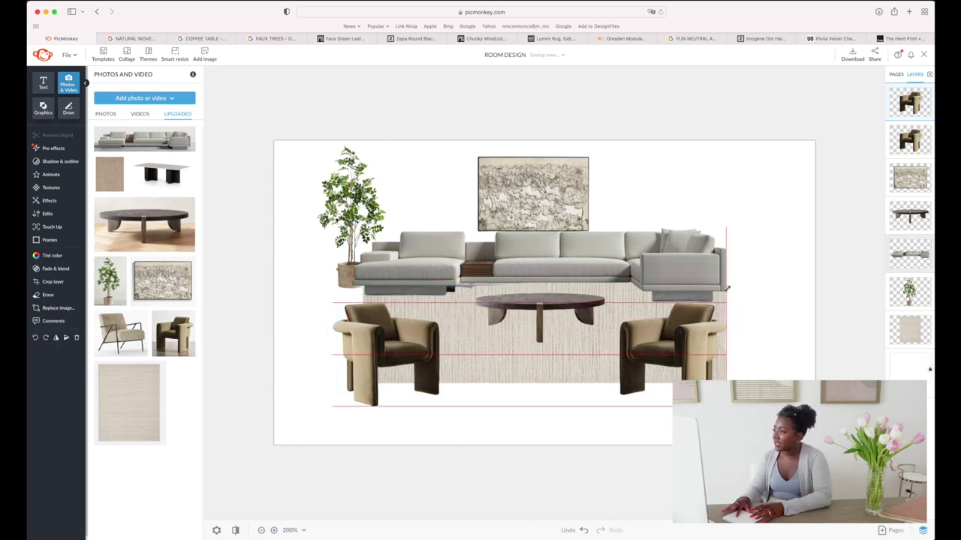
# - Raise the Herd Print artwork slightly above the sofa and deselect it
pyautogui.moveTo(554, 187); pyautogui.dragTo(551, 182)
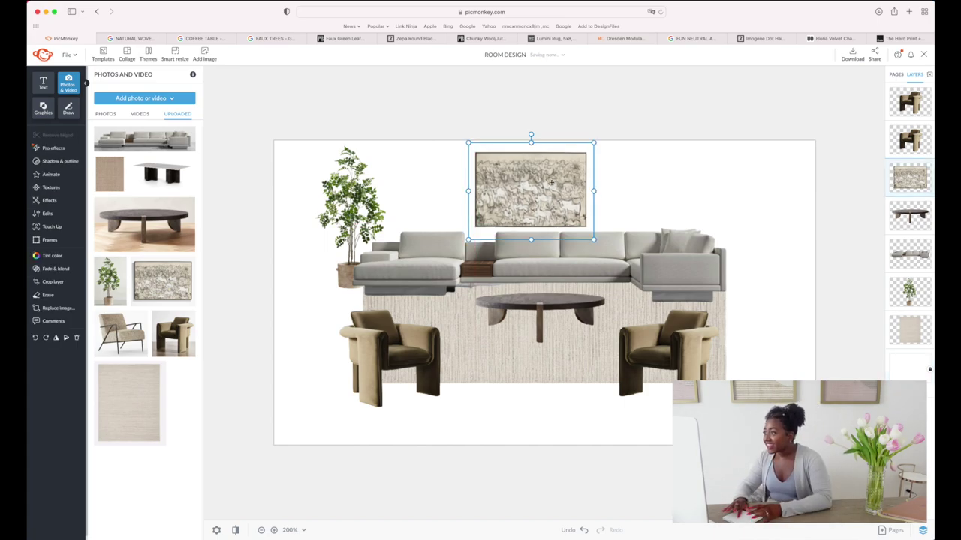
pyautogui.click(699, 112)
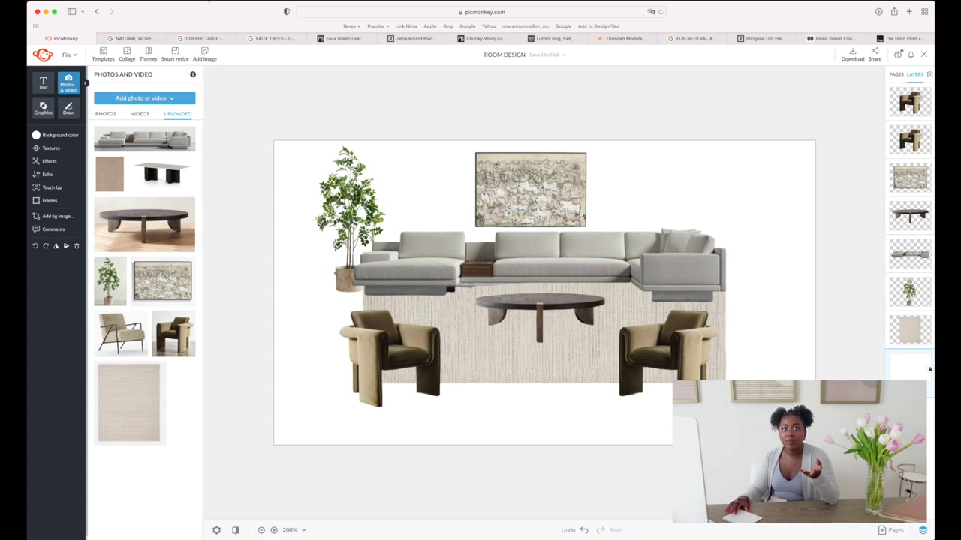
# - Paste the round disc sculpture image into the room design, scale it down and stand it on the coffee table
pyautogui.press('super+v')
pyautogui.moveTo(664, 140)
pyautogui.mouseDown()
pyautogui.moveTo(559, 315)
pyautogui.moveTo(471, 345)
pyautogui.moveTo(465, 384)
pyautogui.mouseUp()
pyautogui.moveTo(453, 419); pyautogui.dragTo(565, 275)
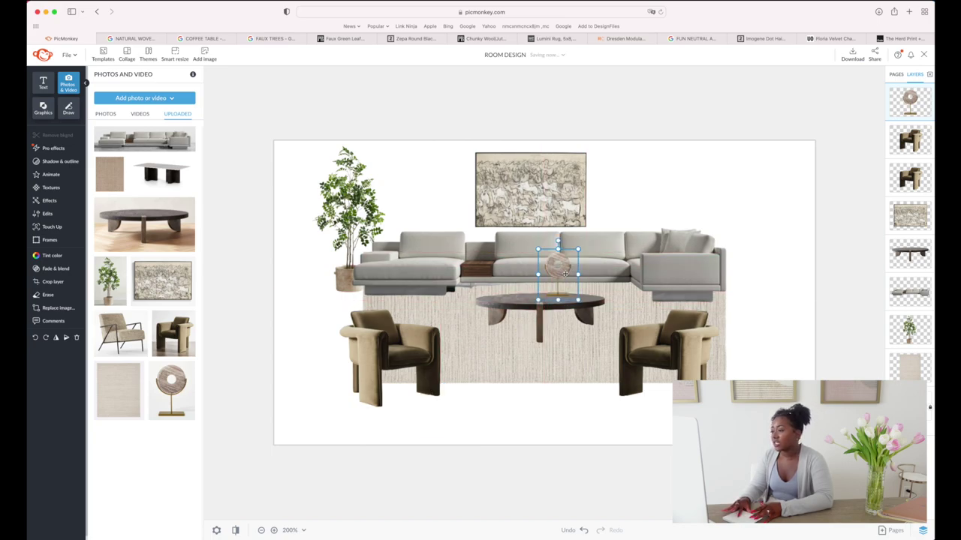
pyautogui.click(548, 471)
# - Switch to Finder and look through the saved screenshots in the PRODUCT PIX folder
pyautogui.press('super+Tab')
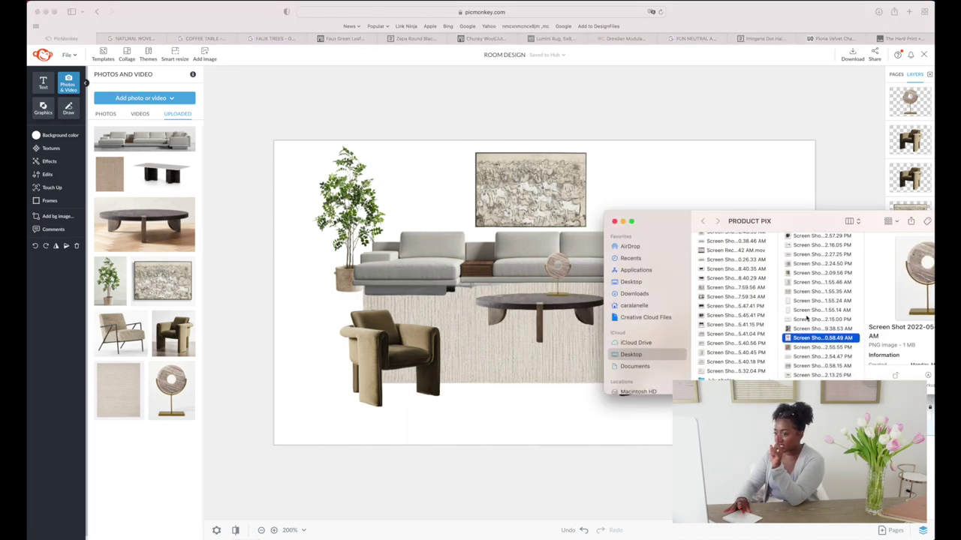
pyautogui.click(803, 314)
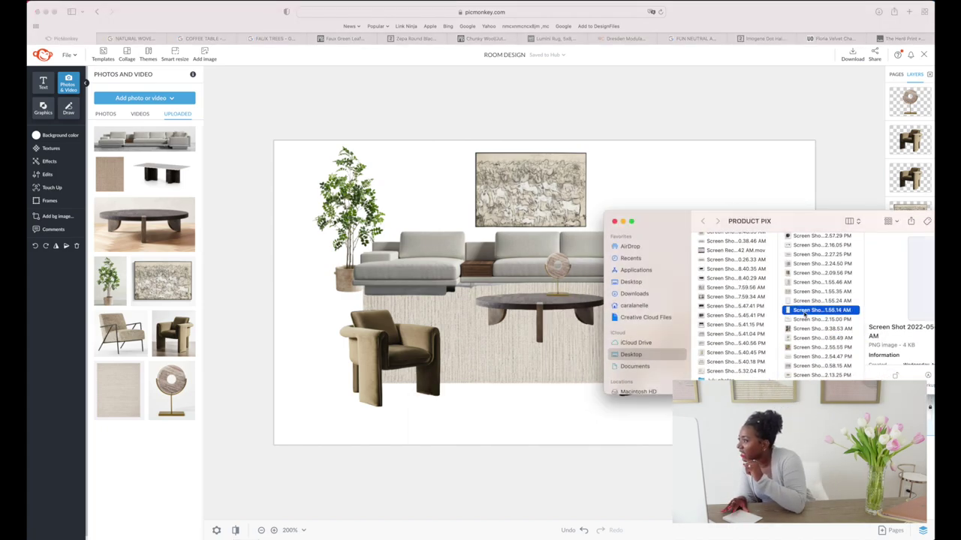
pyautogui.press('Up')
pyautogui.press('Up')
pyautogui.press('Up')
pyautogui.press('Up')
pyautogui.press('Up')
pyautogui.press('Up')
pyautogui.press('Up')
pyautogui.press('Up')
# - Capture a screenshot of the brass floor lamp's white-background photo on the Pottery Barn product page
pyautogui.press('super+shift+4')
pyautogui.moveTo(314, 200); pyautogui.dragTo(440, 448)
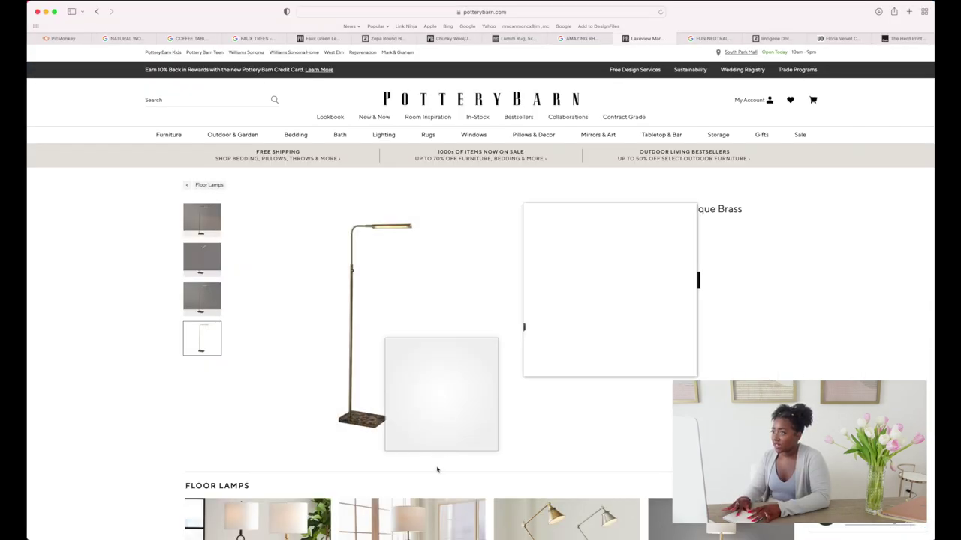
# - Paste the floor lamp image into the PicMonkey room design and scale it down to stand beside the sofa's right end
pyautogui.click(72, 38)
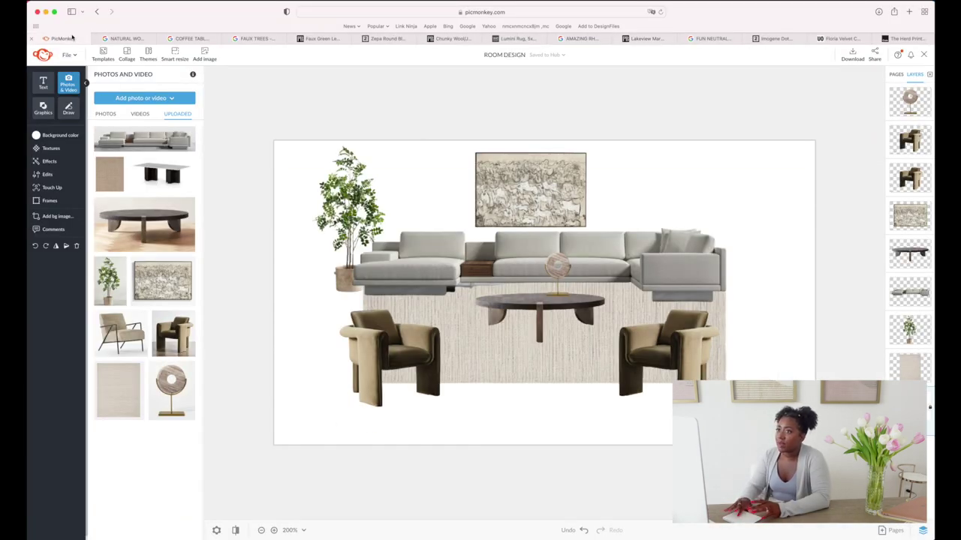
pyautogui.press('super+v')
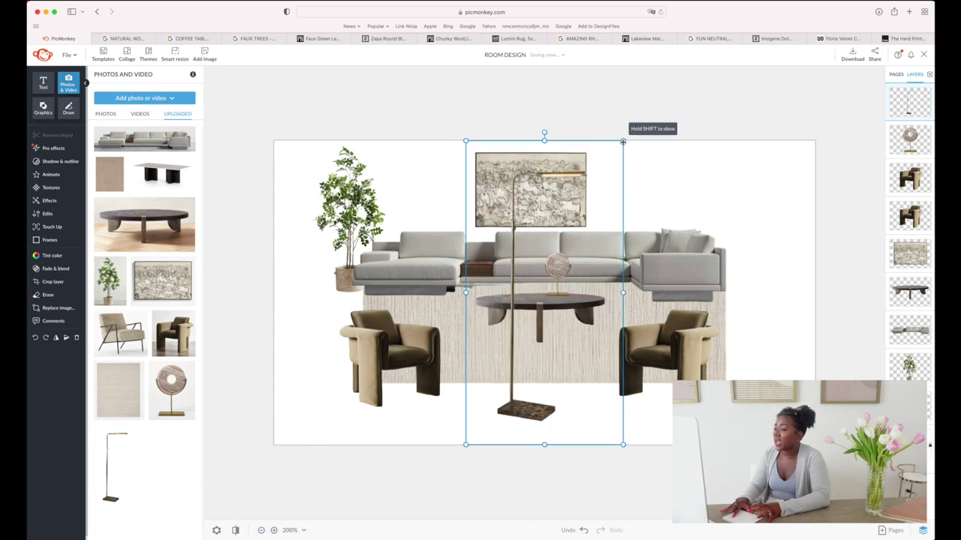
pyautogui.moveTo(622, 141); pyautogui.dragTo(734, 217)
pyautogui.click(765, 268)
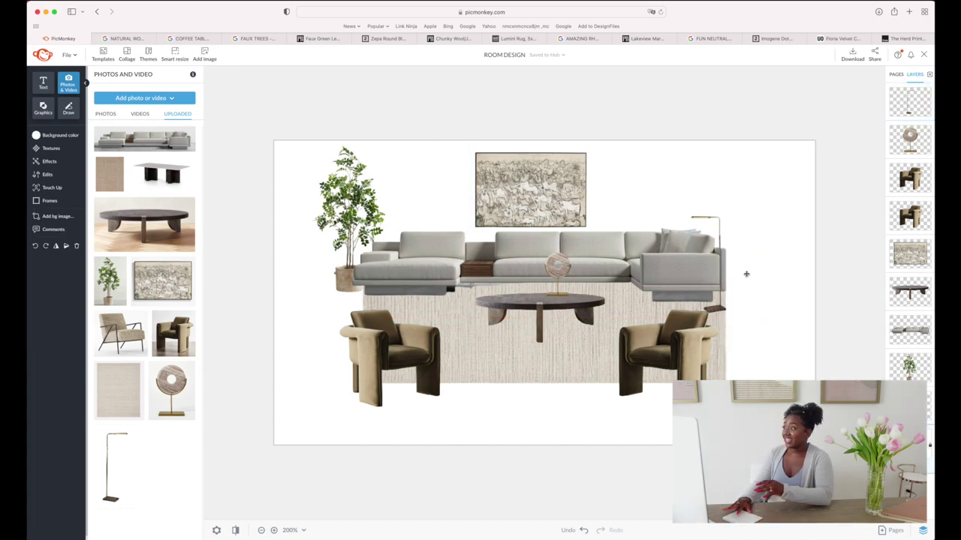
# - Move the round disc sculpture off the coffee table into the empty canvas area beyond the right-hand chair
pyautogui.click(562, 266)
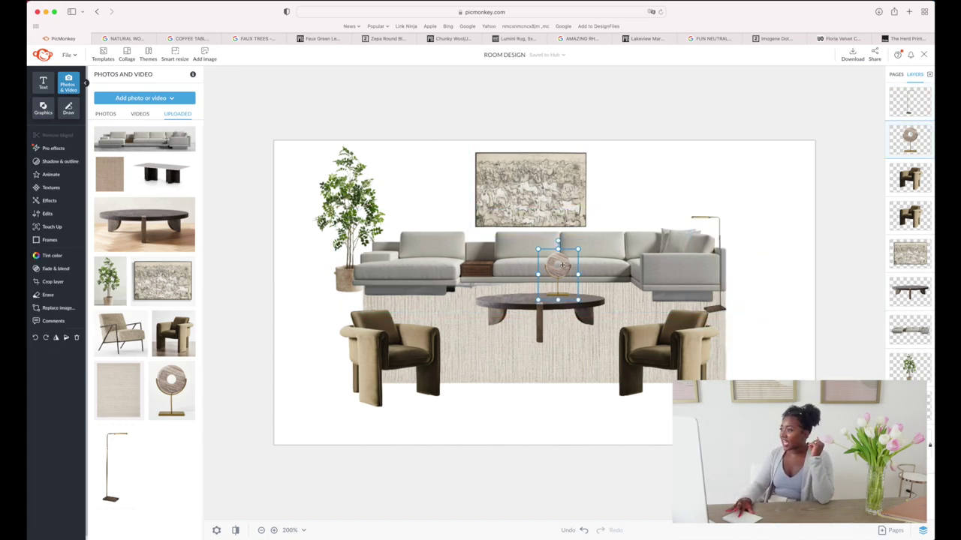
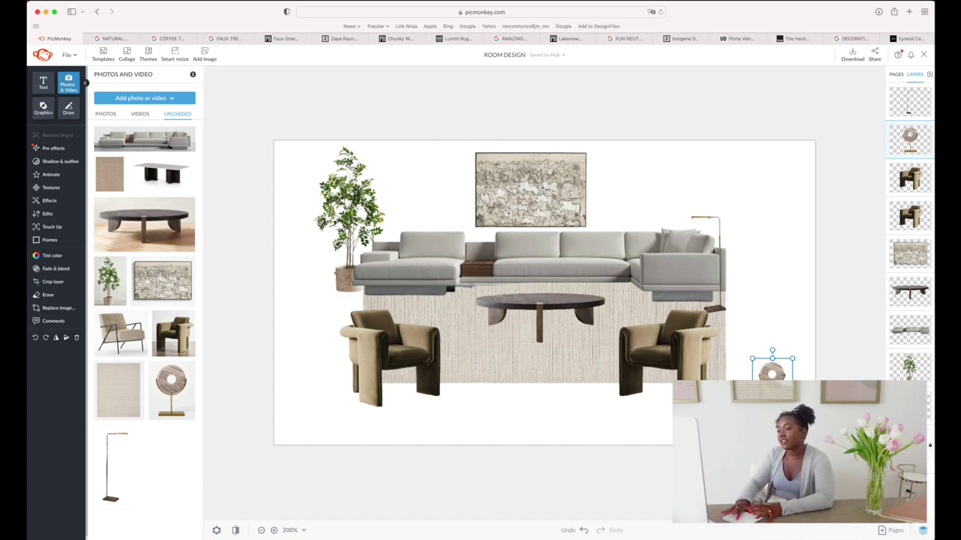
# - Add the black Eynesil decorative bowl image to the room design, remove its background and scale it down
pyautogui.moveTo(938, 300); pyautogui.dragTo(686, 306)
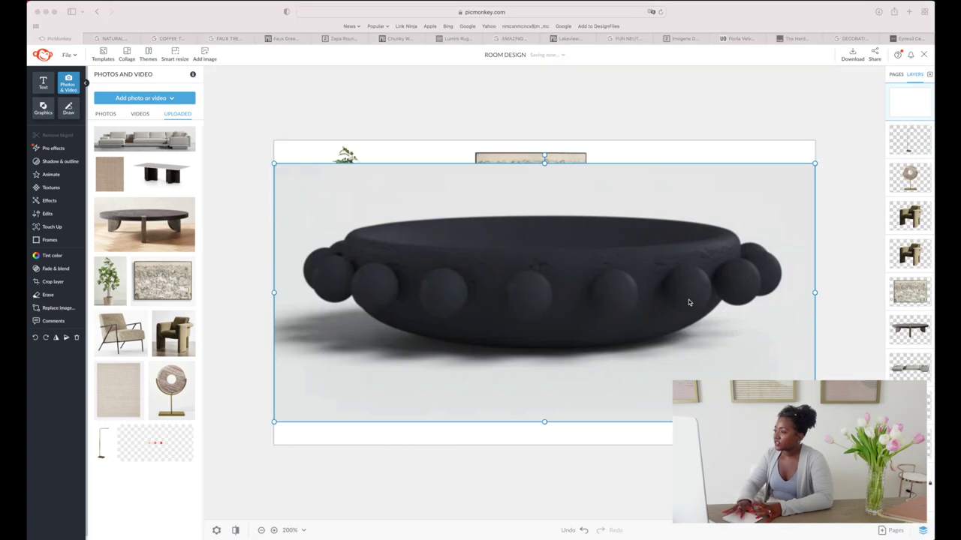
pyautogui.click(54, 139)
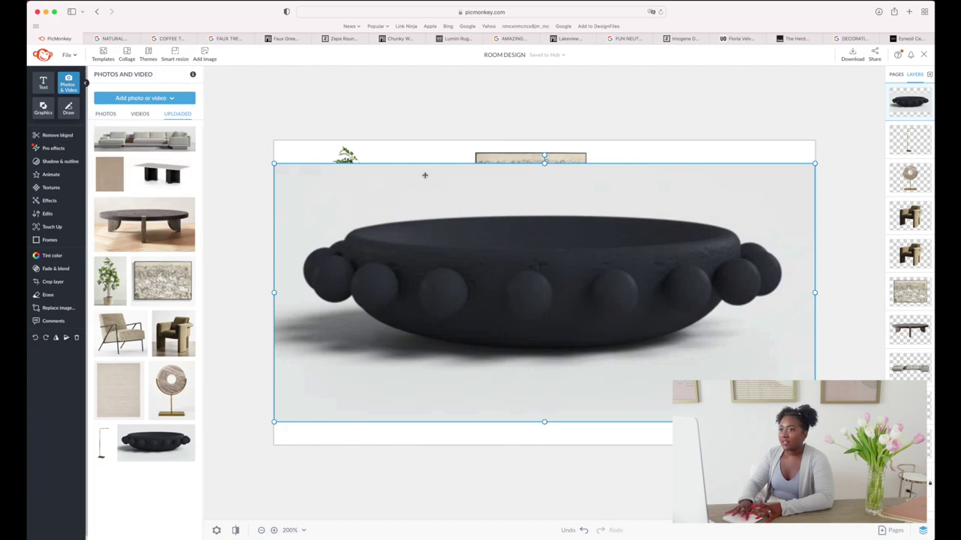
pyautogui.click(56, 136)
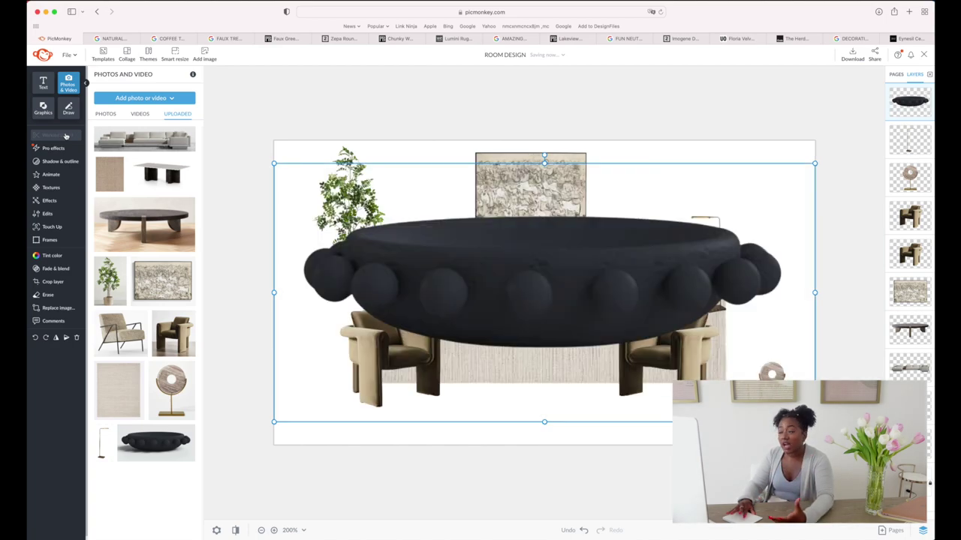
pyautogui.moveTo(816, 163); pyautogui.dragTo(538, 295)
# - Open the Flint Grey Marble Bowl from the DECORATIVE BOWL shopping results and capture a screenshot of its side-view photo
pyautogui.click(853, 38)
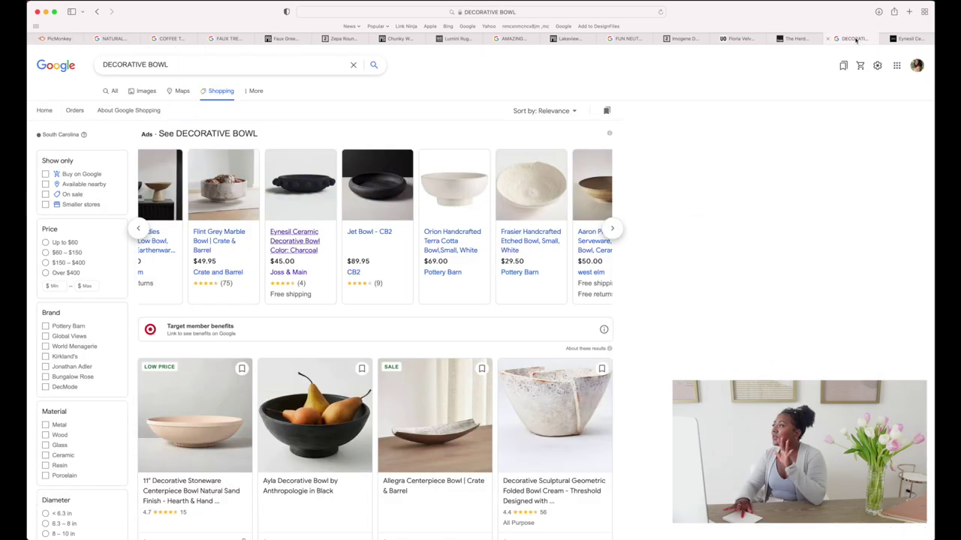
pyautogui.click(619, 230)
pyautogui.click(576, 232)
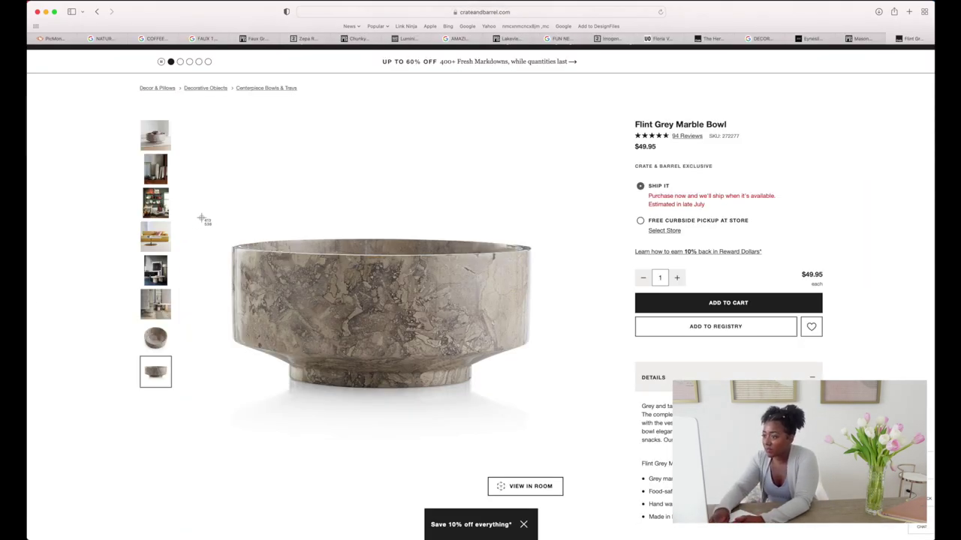
pyautogui.moveTo(198, 215); pyautogui.dragTo(547, 424)
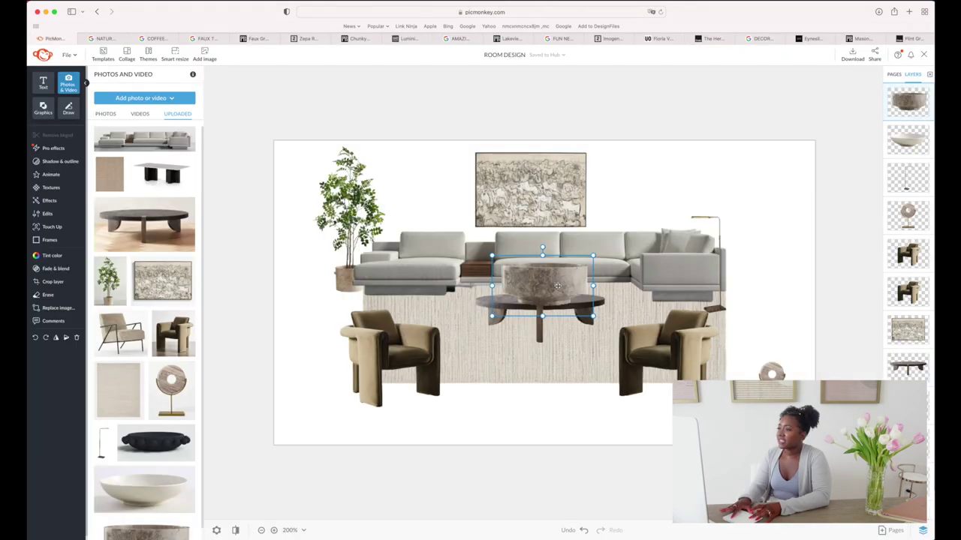
# - Scale down the grey marble bowl and set it in the middle of the coffee table
pyautogui.moveTo(592, 257); pyautogui.dragTo(545, 292)
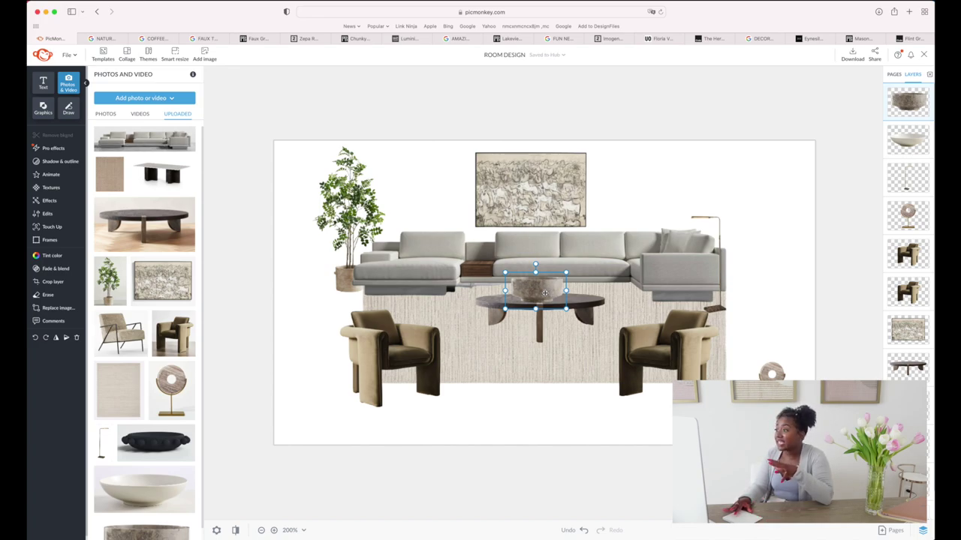
# - Remove the grey marble bowl from the coffee table, keeping the white bowl centred on the tabletop
pyautogui.click(543, 405)
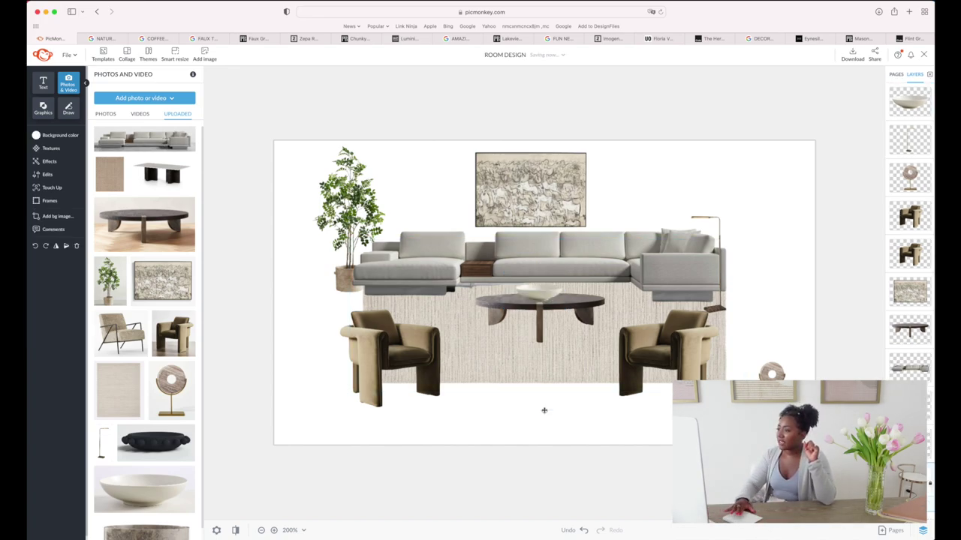
pyautogui.click(551, 294)
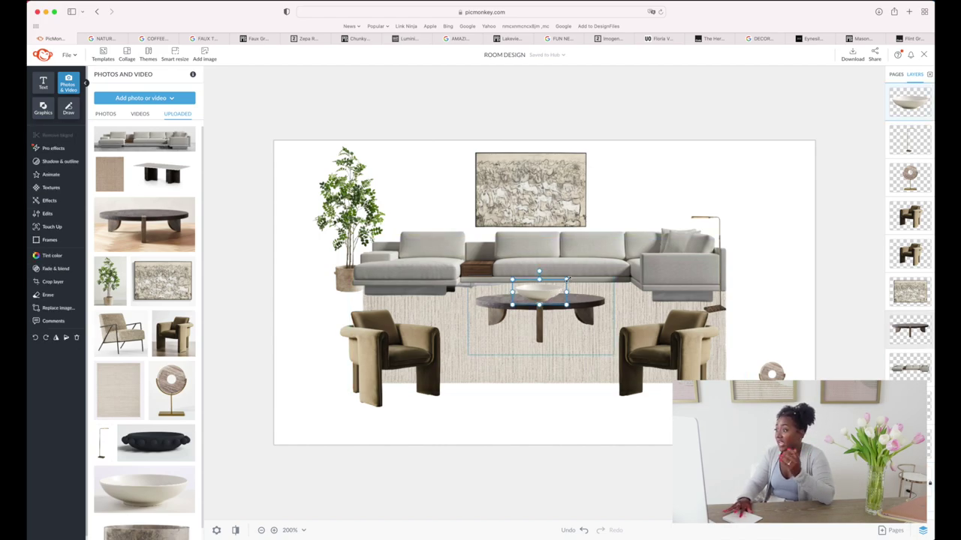
pyautogui.click(547, 412)
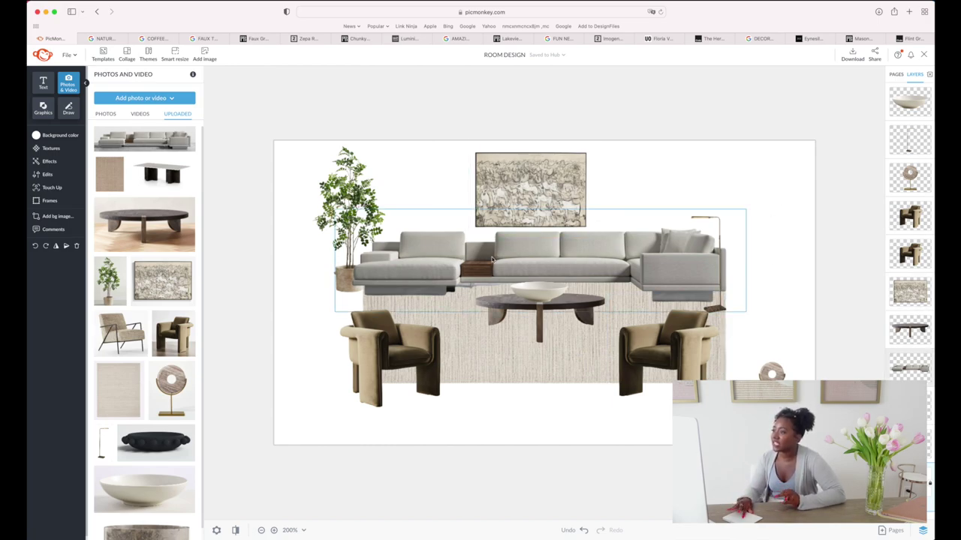
# - Add the open walnut bookshelf image to the room design and remove its background
pyautogui.click(153, 38)
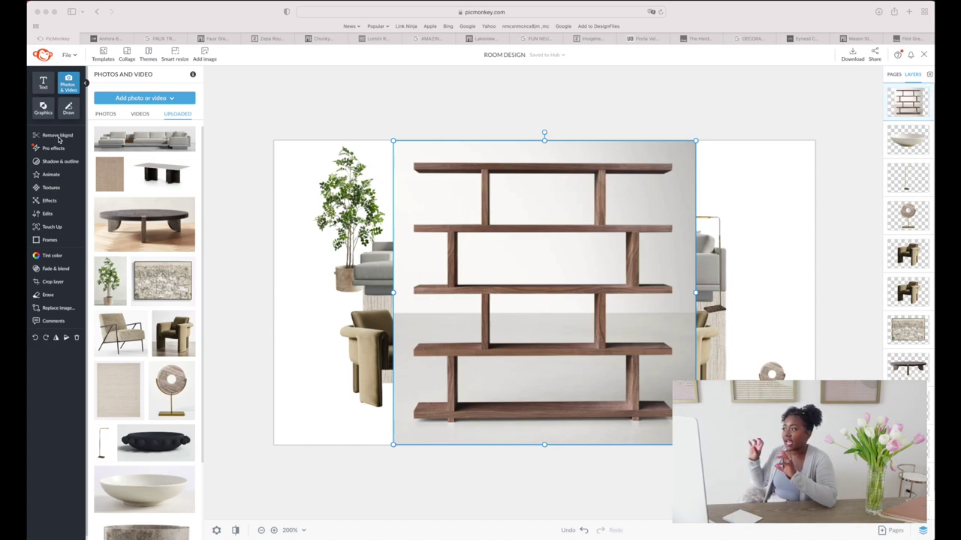
pyautogui.click(58, 138)
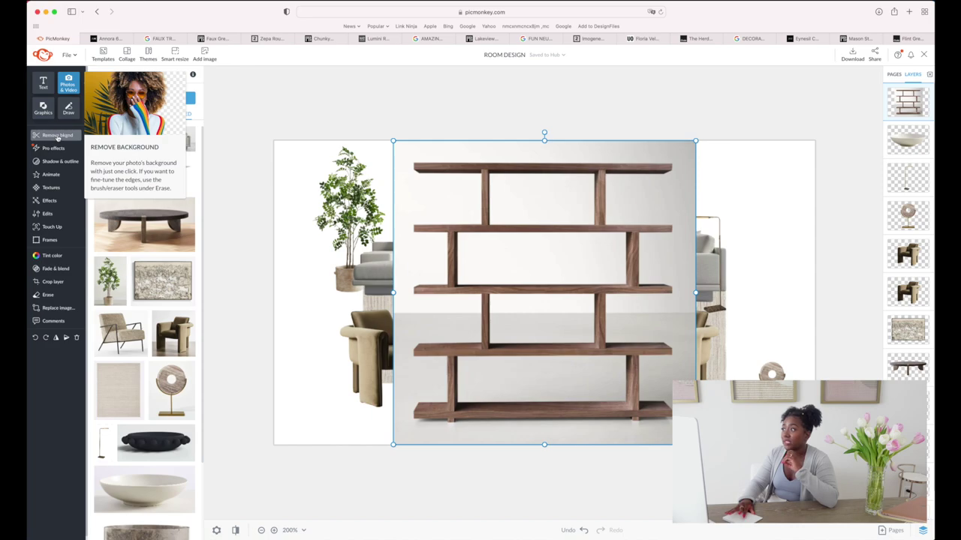
pyautogui.click(58, 138)
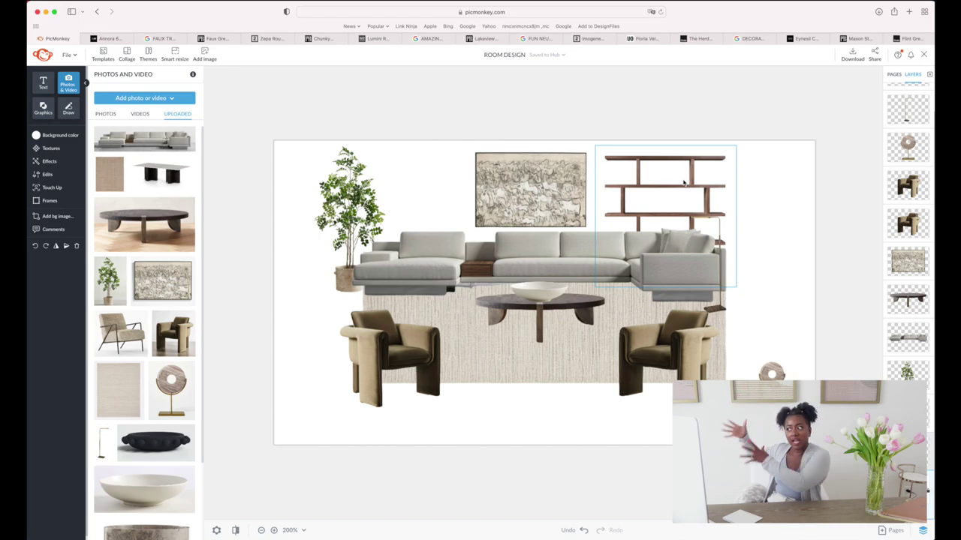
# - Move the scaled-down bookshelf to the right, standing behind the right end of the sofa
pyautogui.click(698, 179)
pyautogui.moveTo(698, 180); pyautogui.dragTo(740, 178)
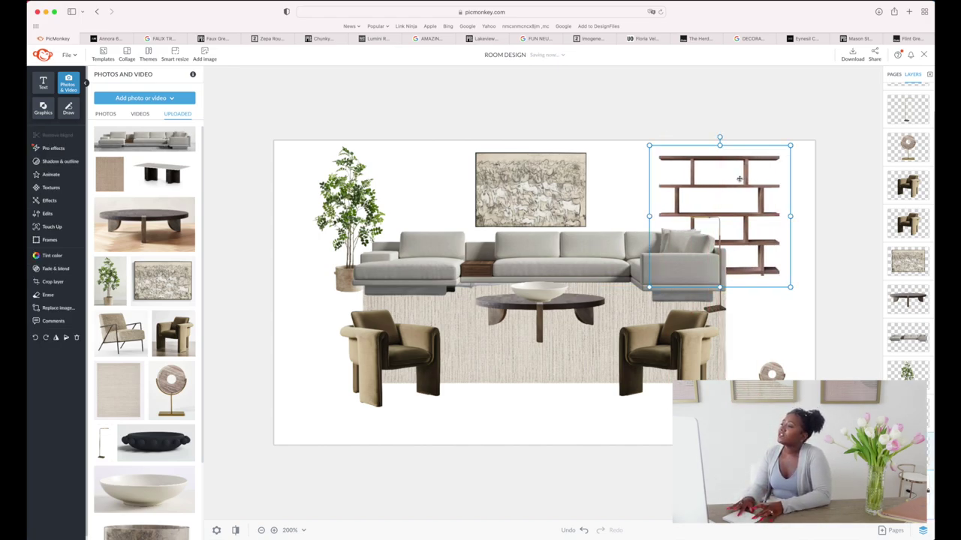
pyautogui.click(782, 108)
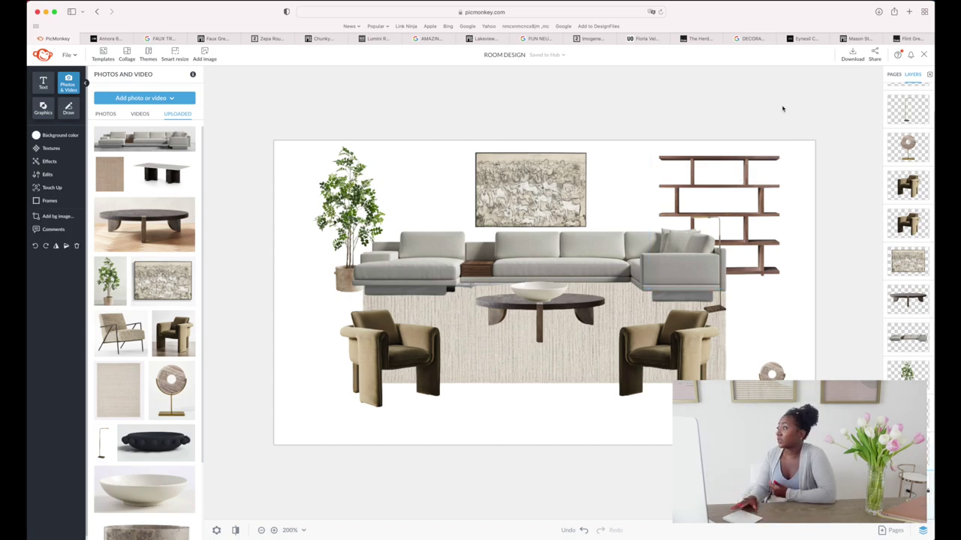
# - Search Google for CREDENZA and open the west elm Pictograph 58" Buffet in Mango Wood, Carbon
pyautogui.click(154, 38)
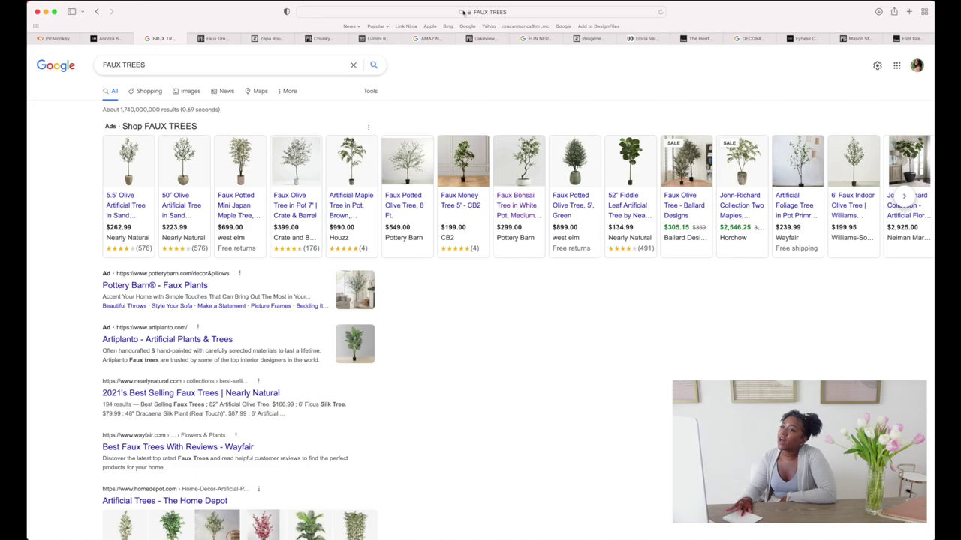
pyautogui.click(484, 13)
pyautogui.write('CREDENZA')
pyautogui.press('Return')
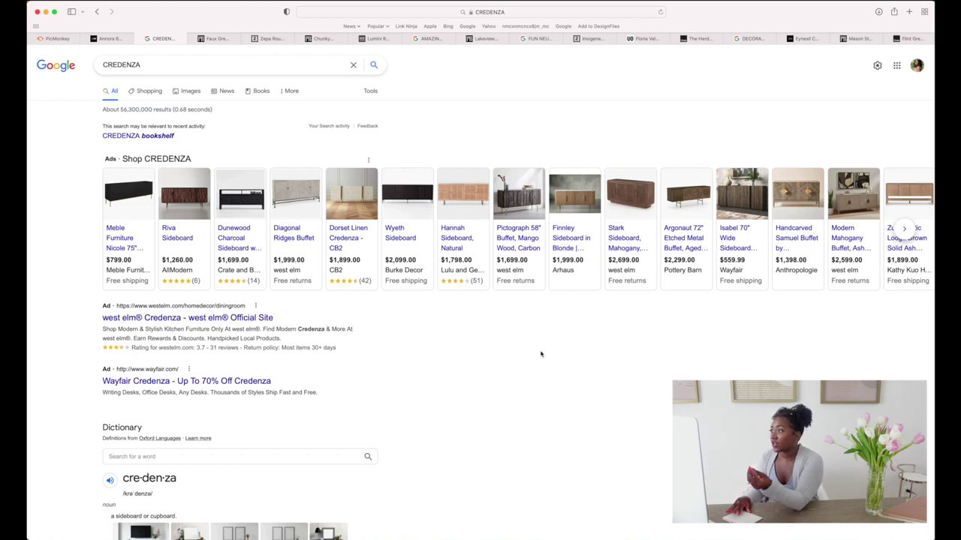
pyautogui.click(515, 235)
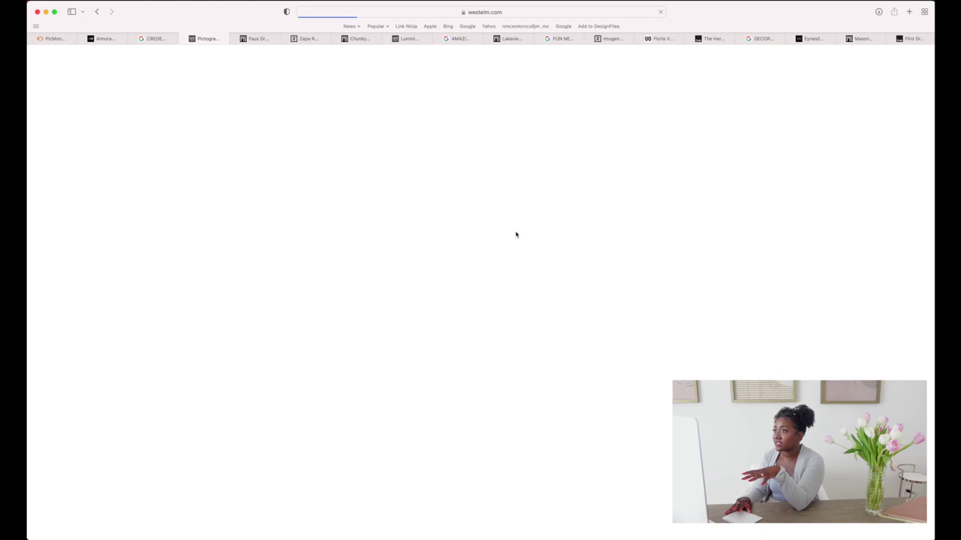
pyautogui.click(153, 39)
pyautogui.click(206, 38)
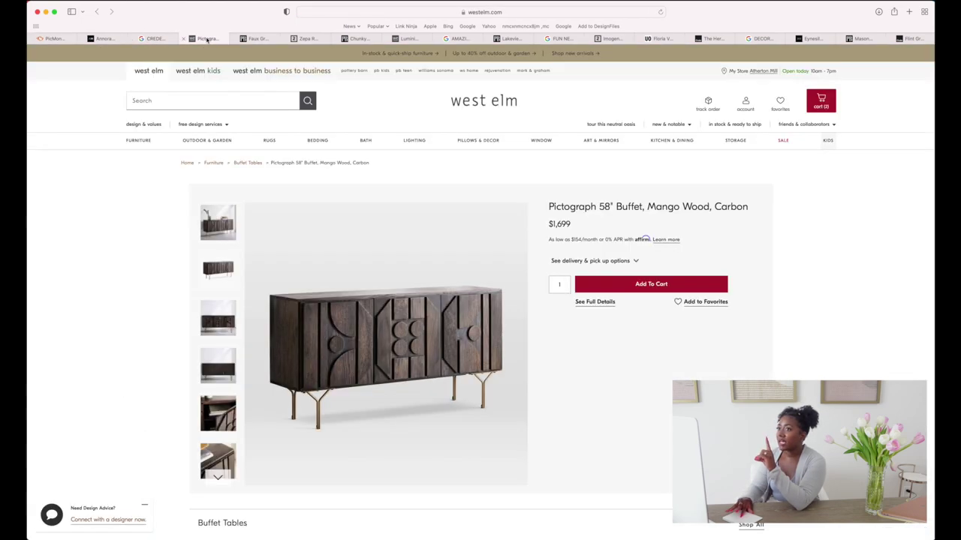
# - Add the carved dark wood buffet to the room design without its background, in front of the left chair
pyautogui.click(584, 303)
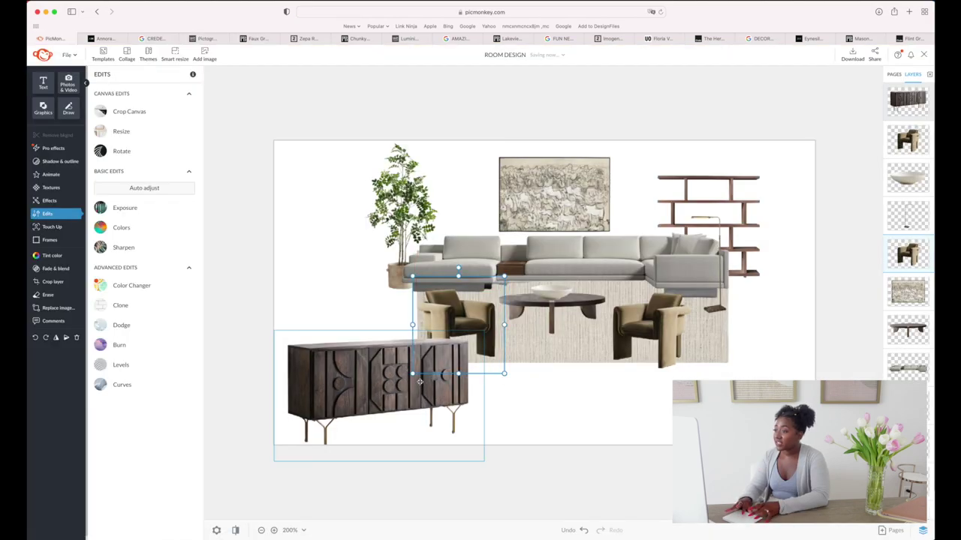
pyautogui.click(420, 382)
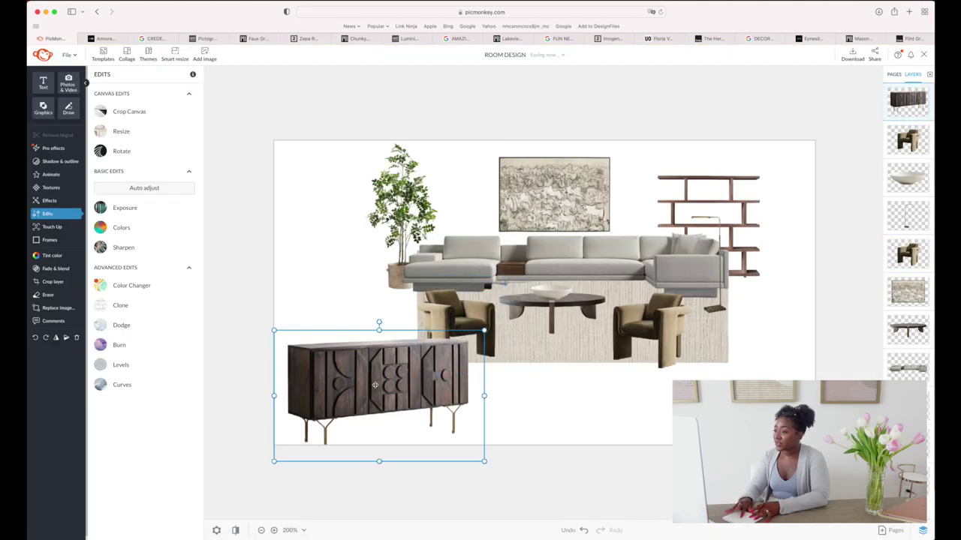
pyautogui.click(570, 481)
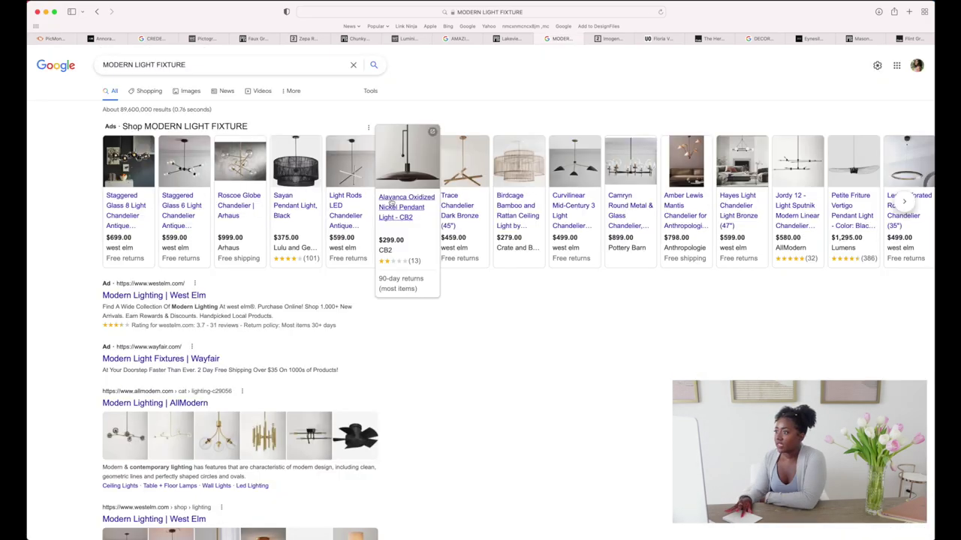
# - Open the Alavanca Oxidized Nickel Pendant Light from the MODERN LIGHT FIXTURE results and view its kitchen-scene photo
pyautogui.click(393, 208)
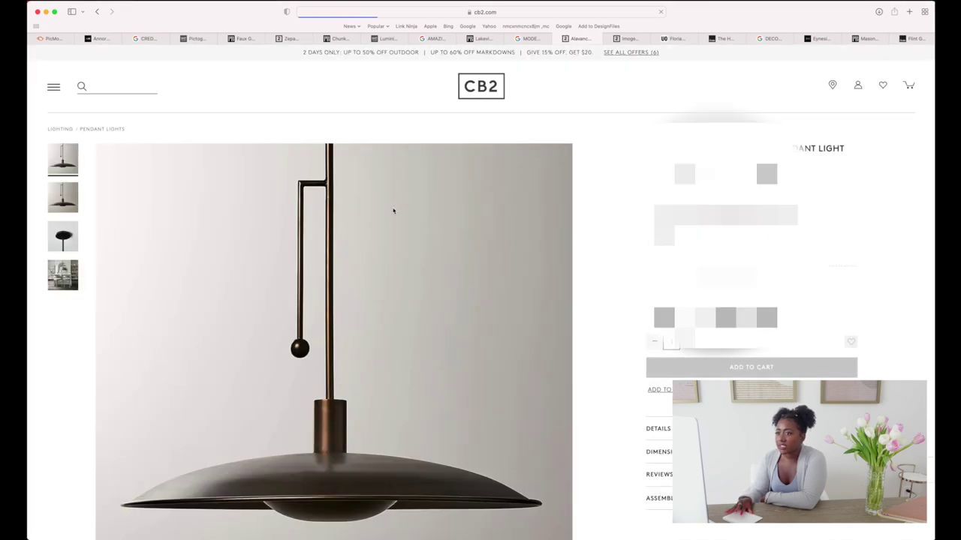
pyautogui.scroll(-2, 393, 210)
pyautogui.click(52, 223)
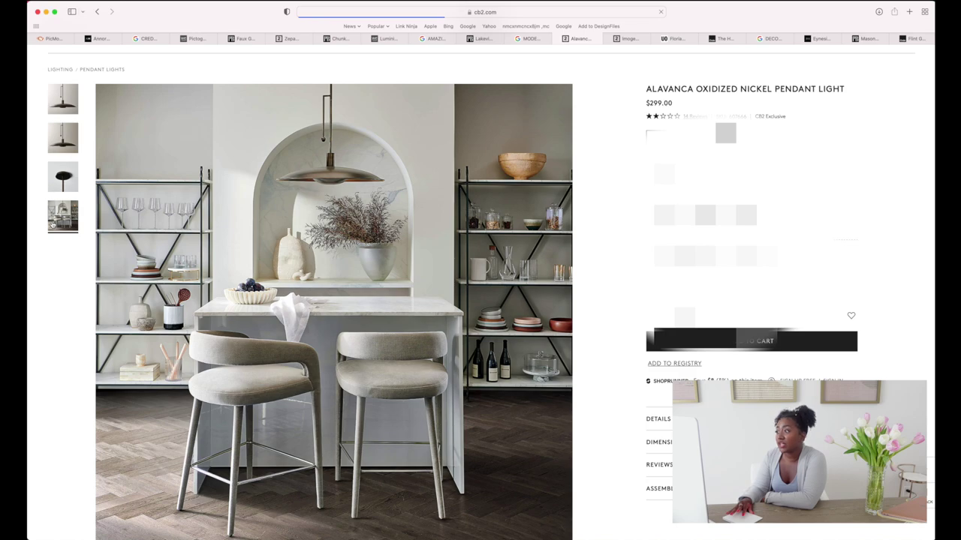
# - Leave the Decatur Wood Pendant page and hang the Alavanca pendant, without its background, in front of the framed art above the sofa
pyautogui.press('super+shift+t')
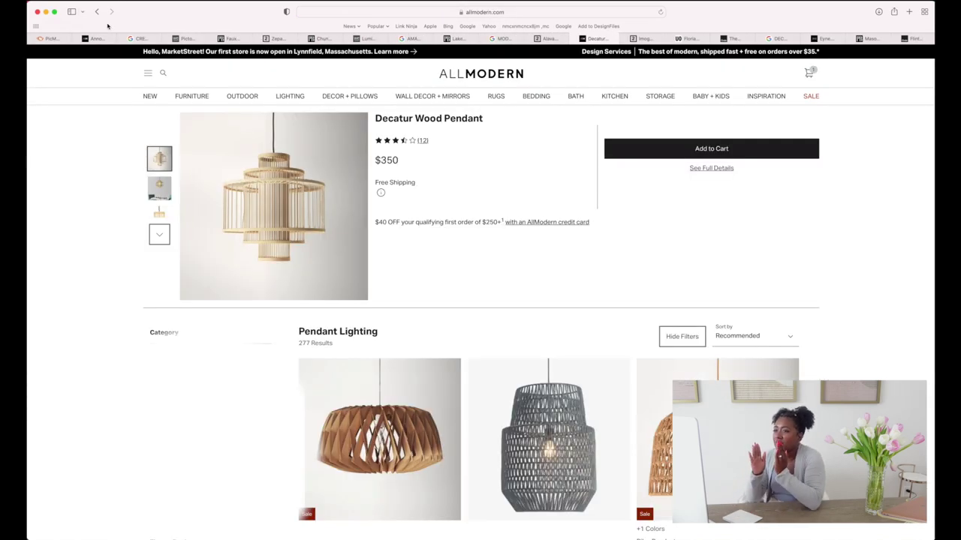
pyautogui.click(576, 39)
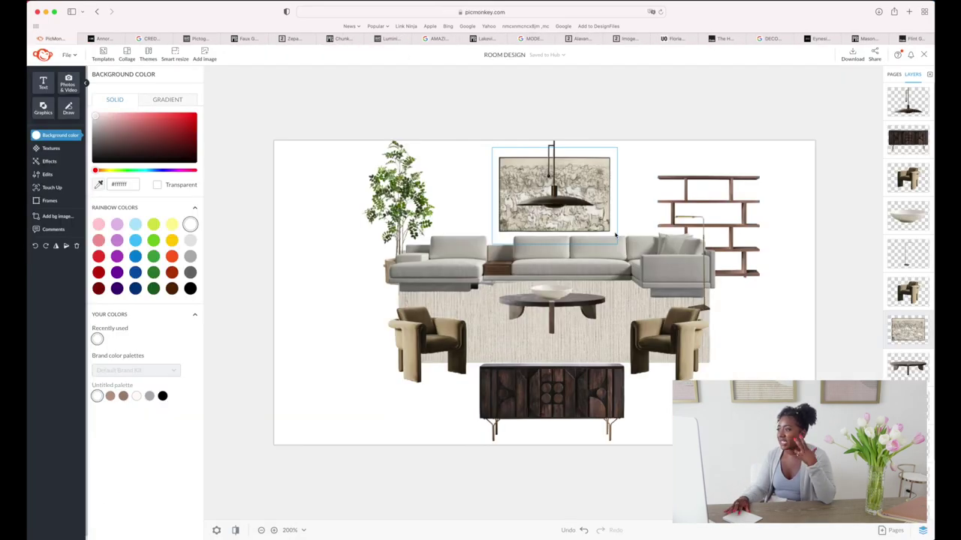
pyautogui.click(635, 121)
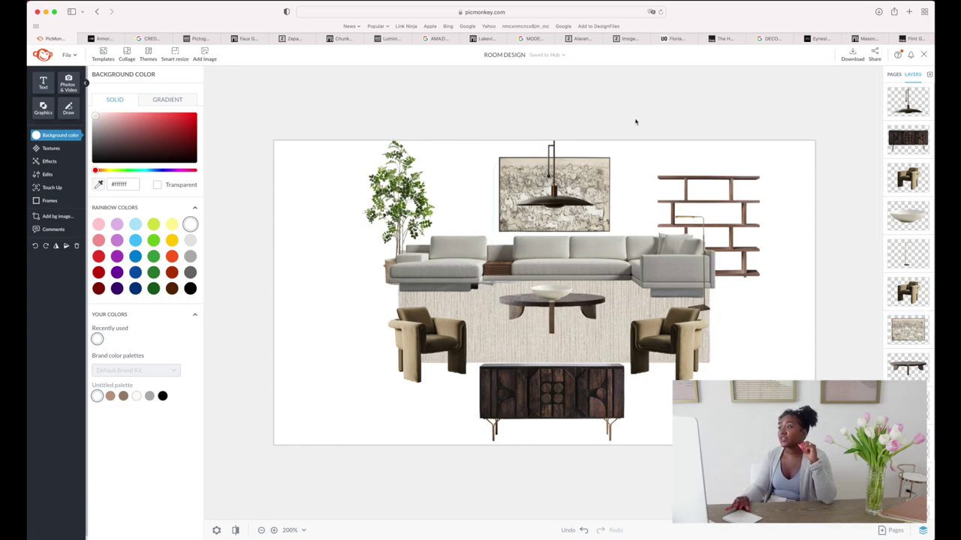